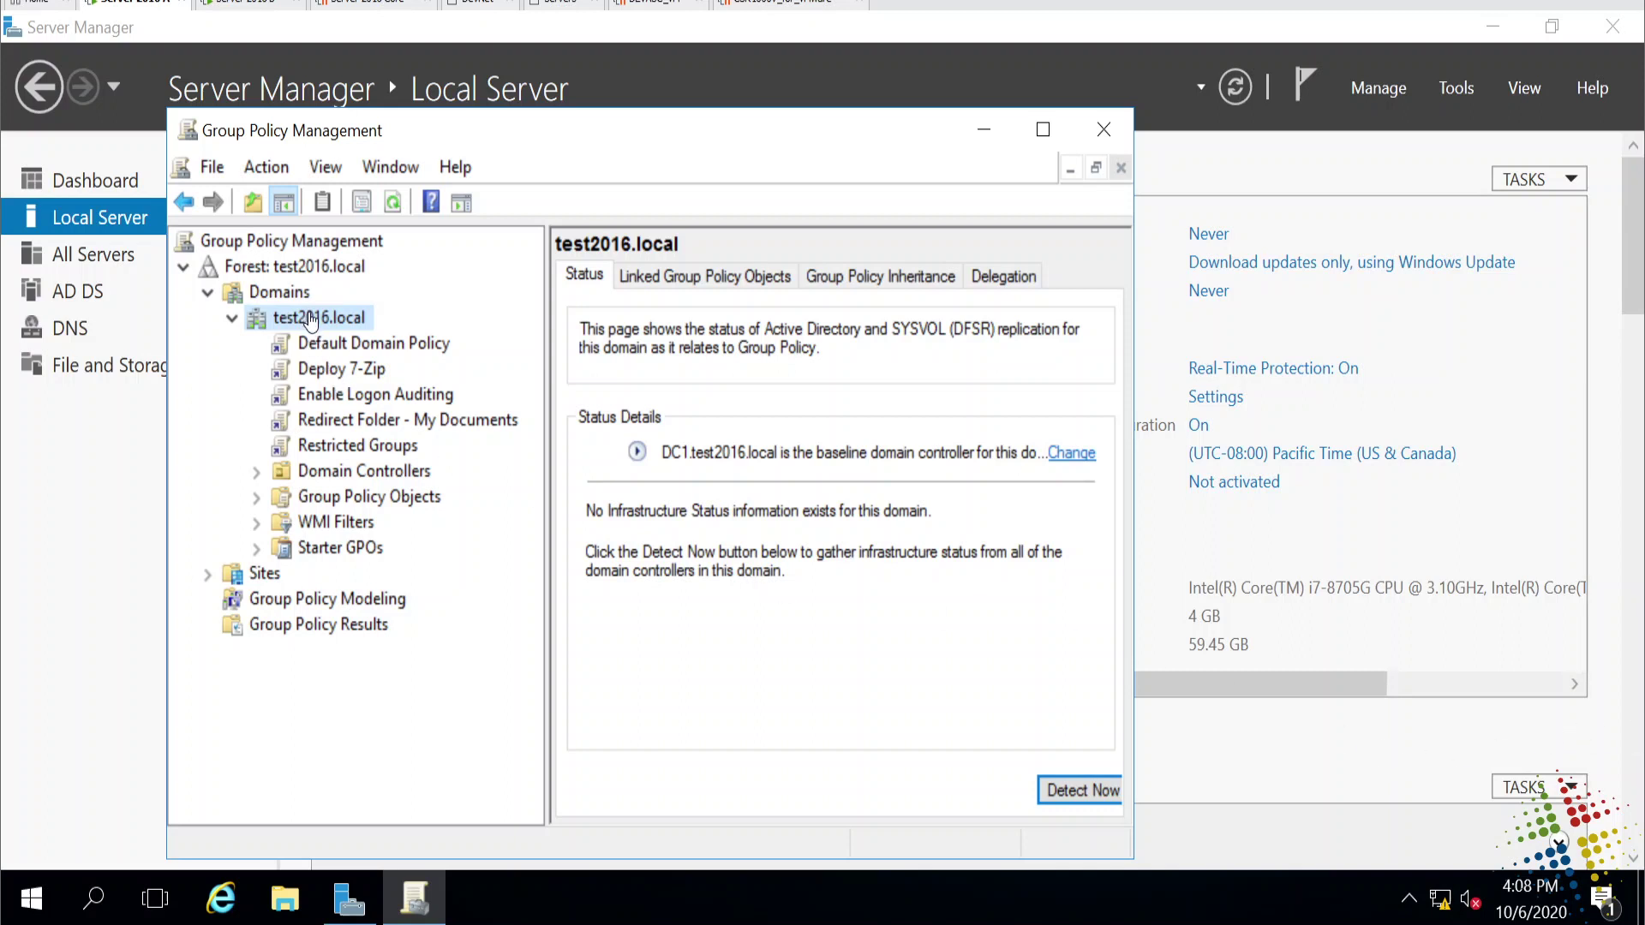
# Step: Create a GPO named 'Rename default accounts' and link it to the test2016.local domain
pyautogui.rightClick(310, 320)
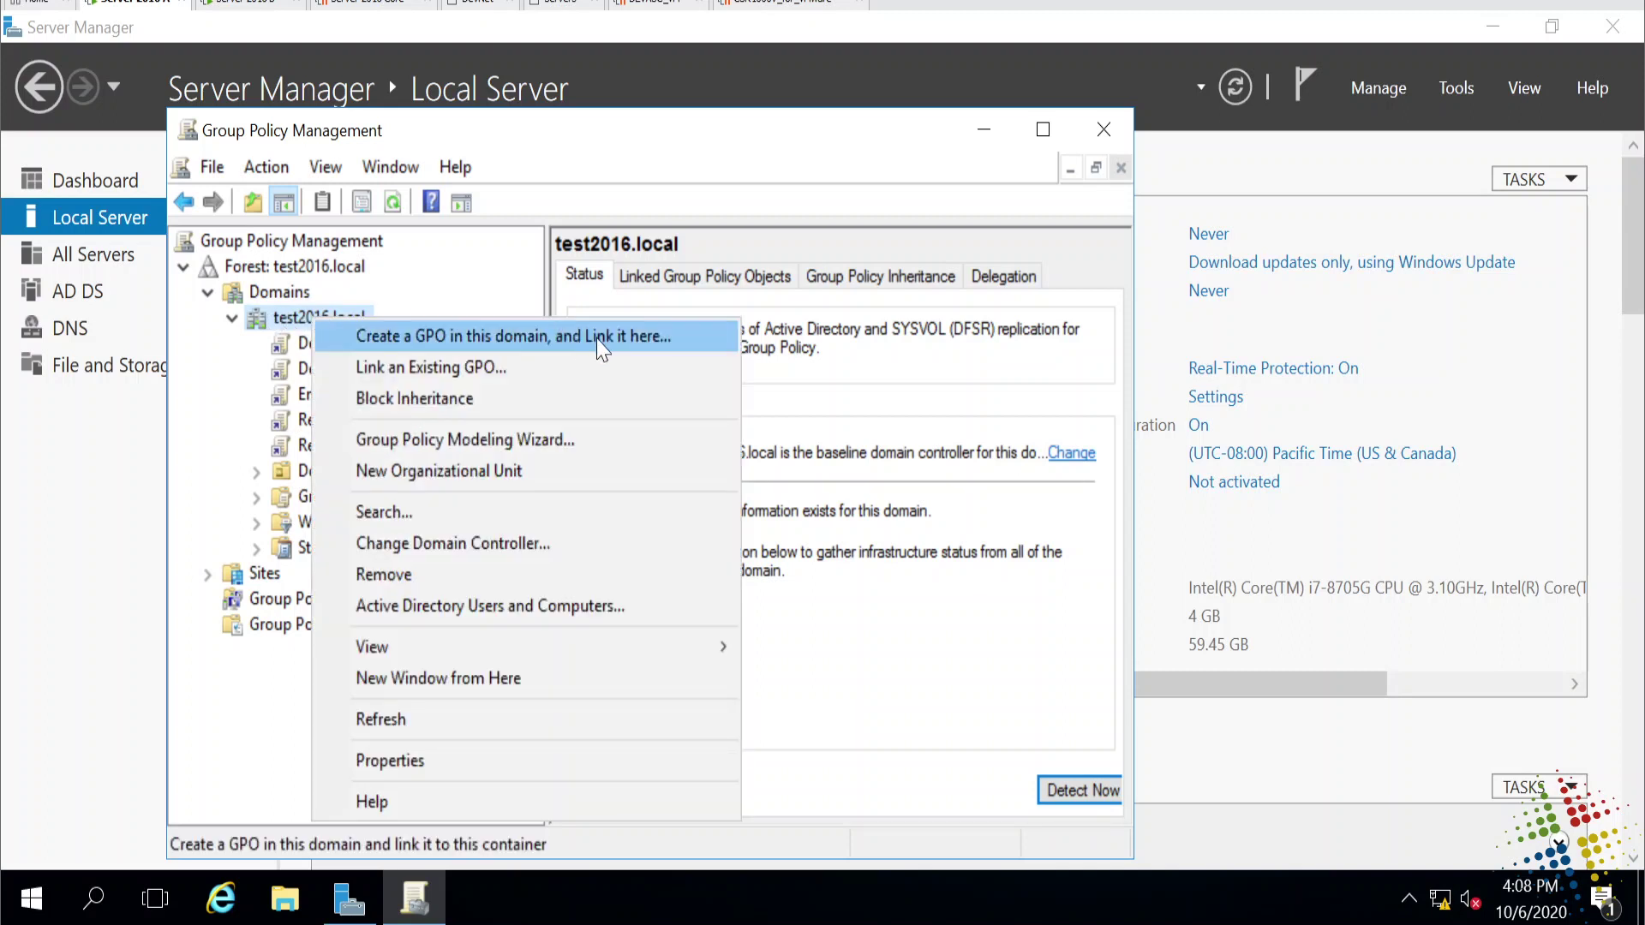
pyautogui.click(636, 343)
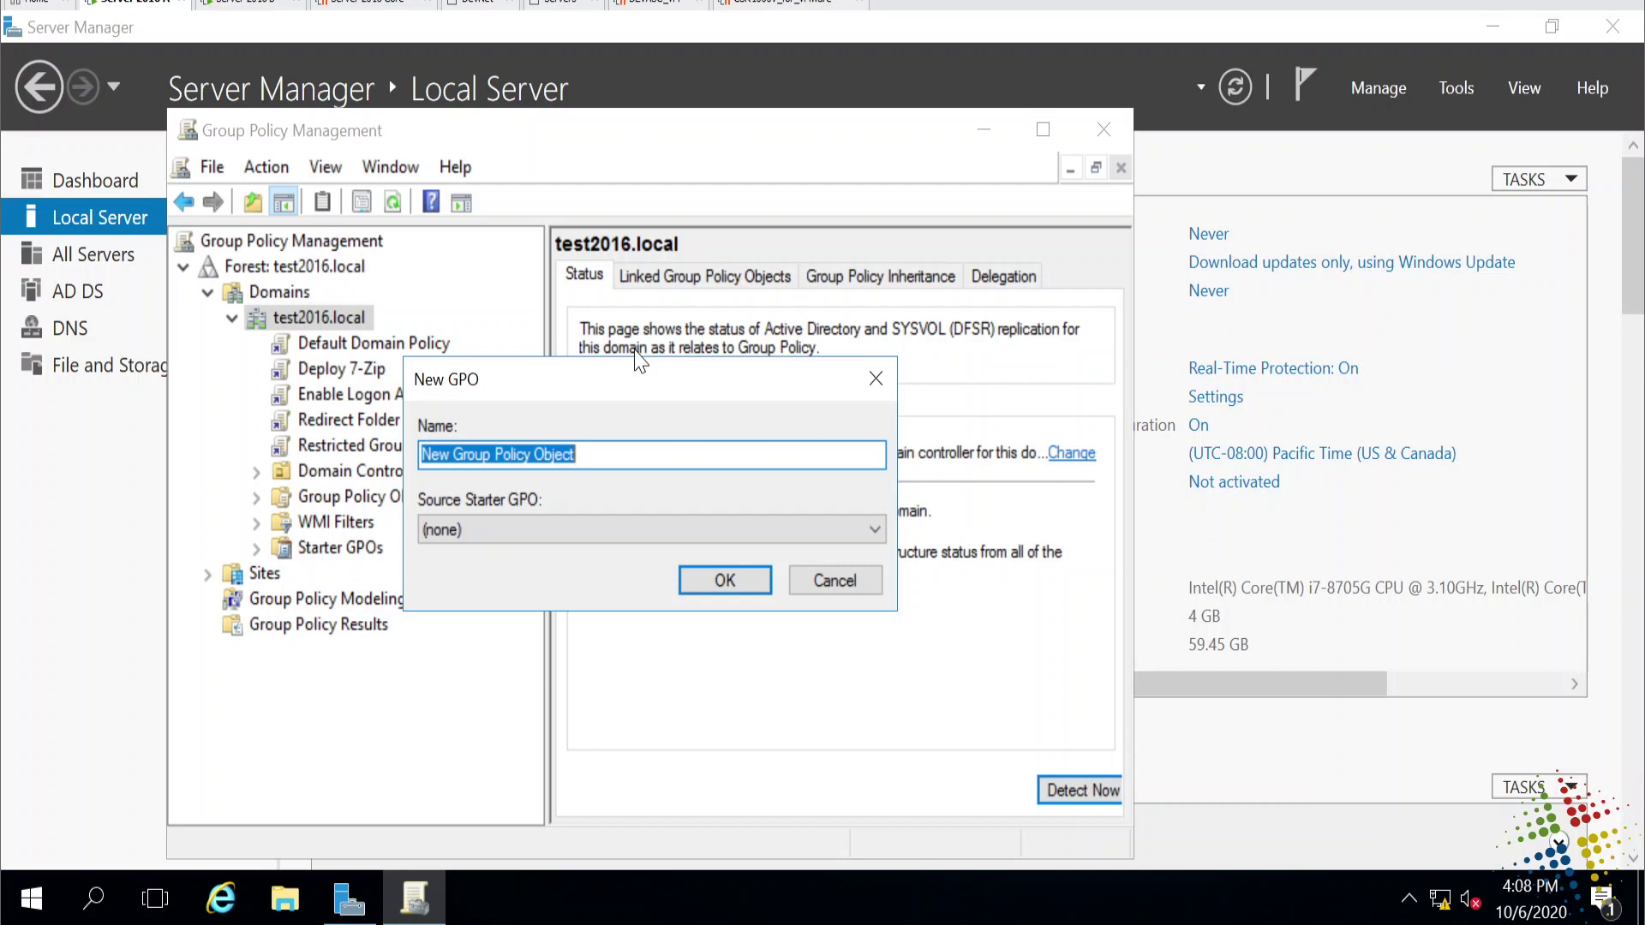
pyautogui.write('Rename ')
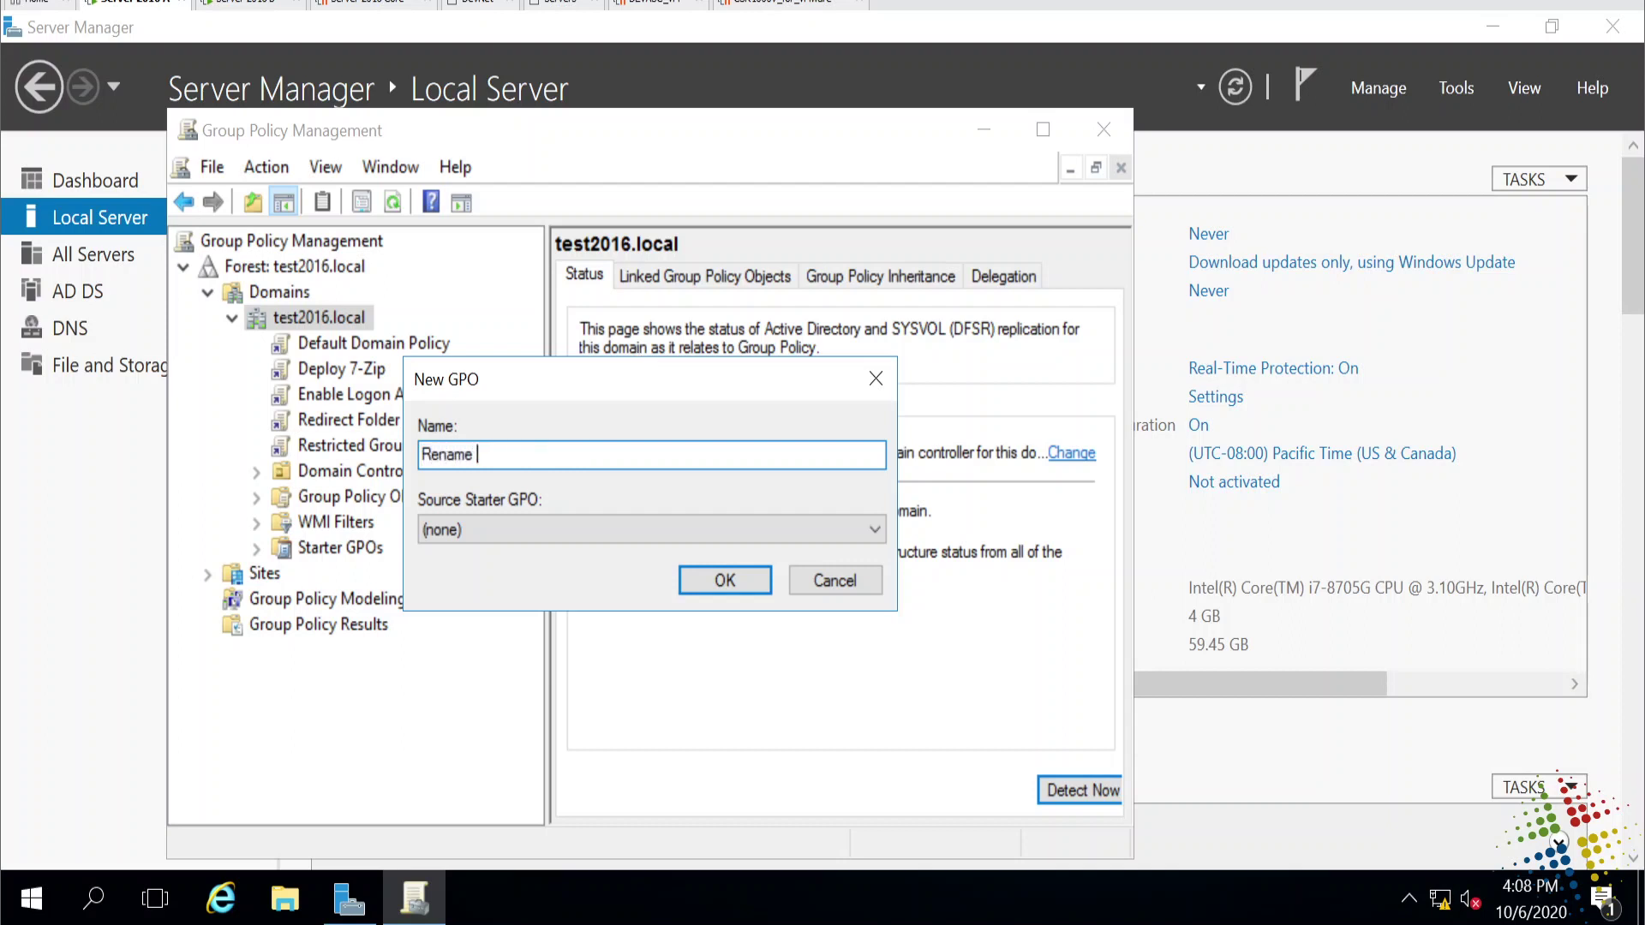
pyautogui.write('default accounts')
pyautogui.press('Return')
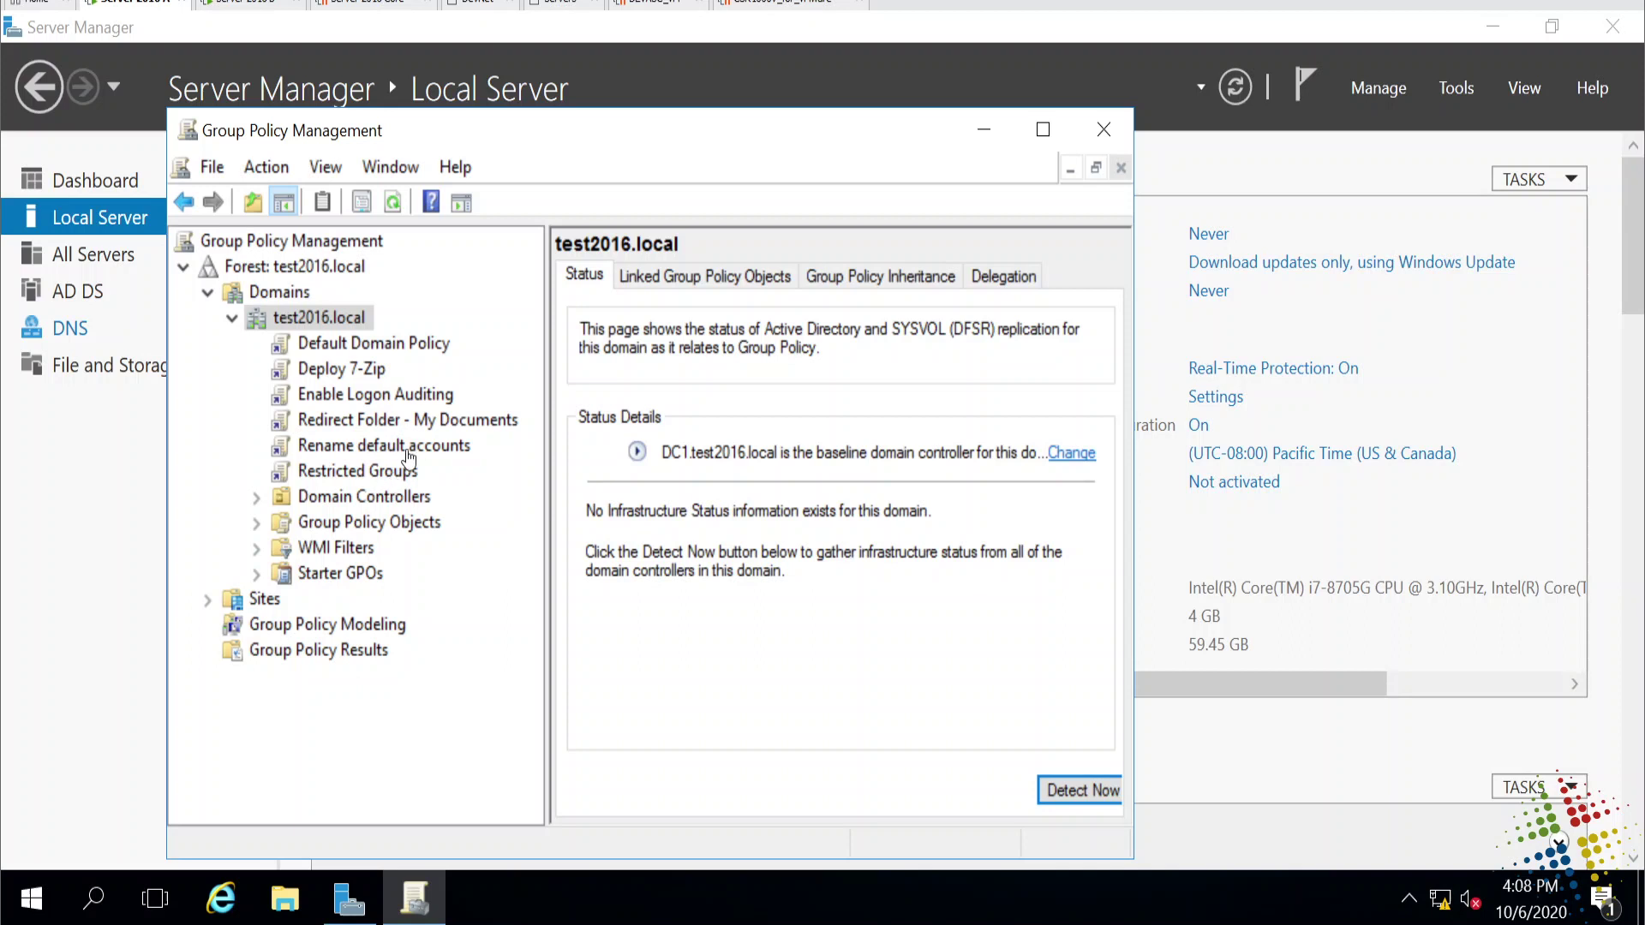
# Step: Edit the GPO and browse Computer Configuration > Policies > Windows Settings > Security Settings > Local Policies > Security Options
pyautogui.rightClick(411, 453)
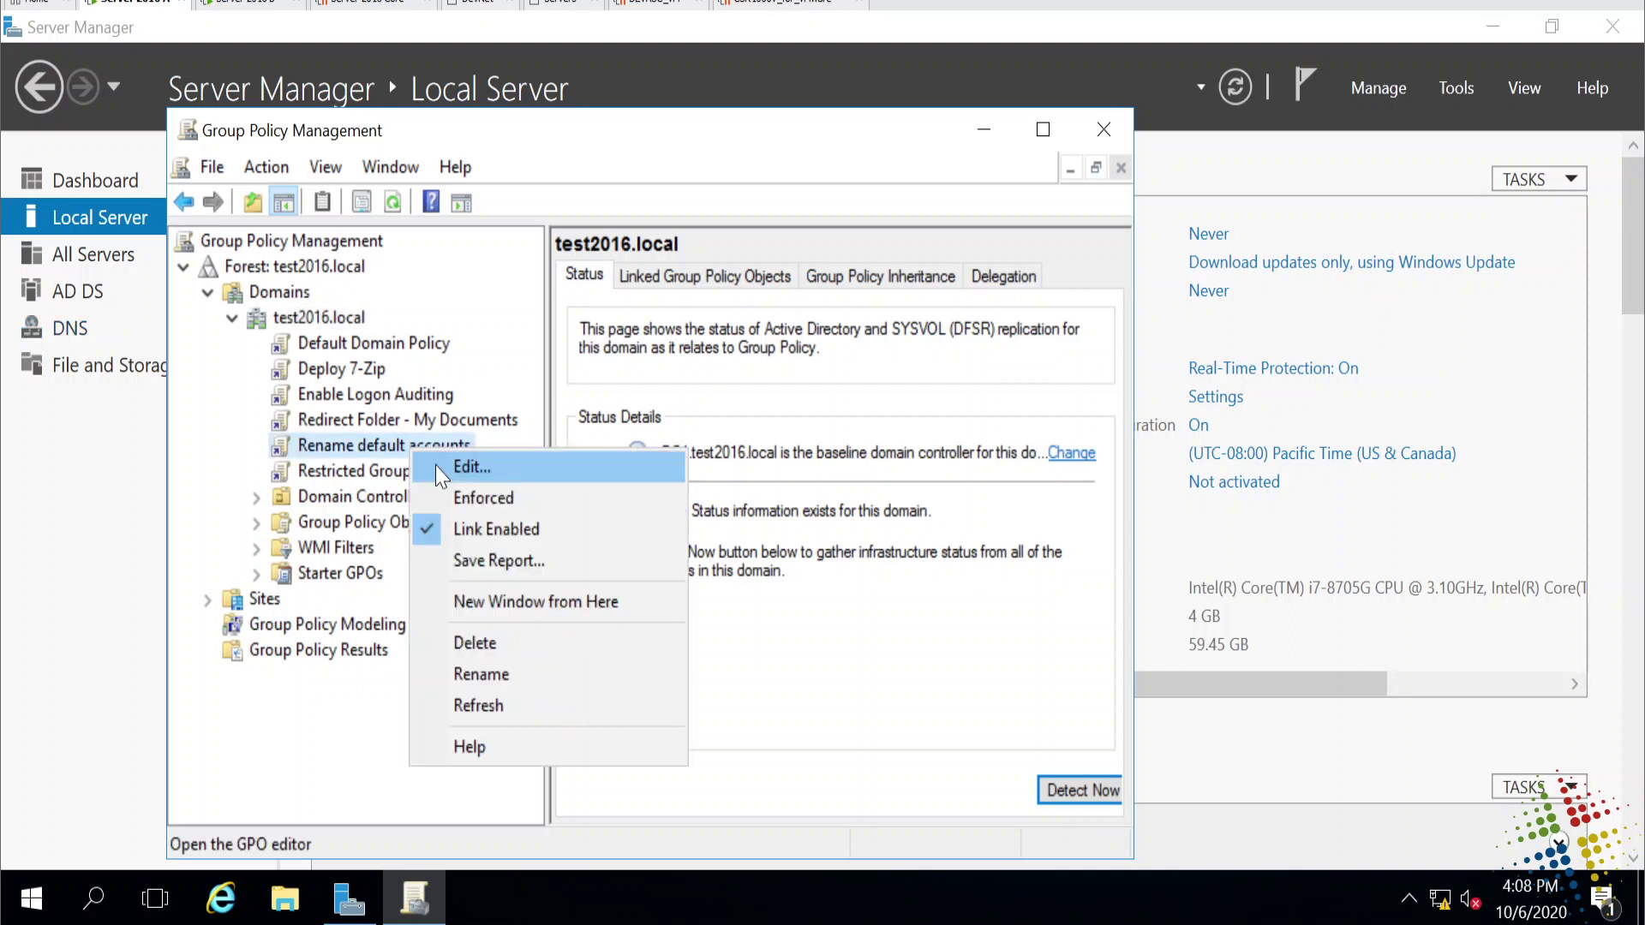
pyautogui.click(463, 463)
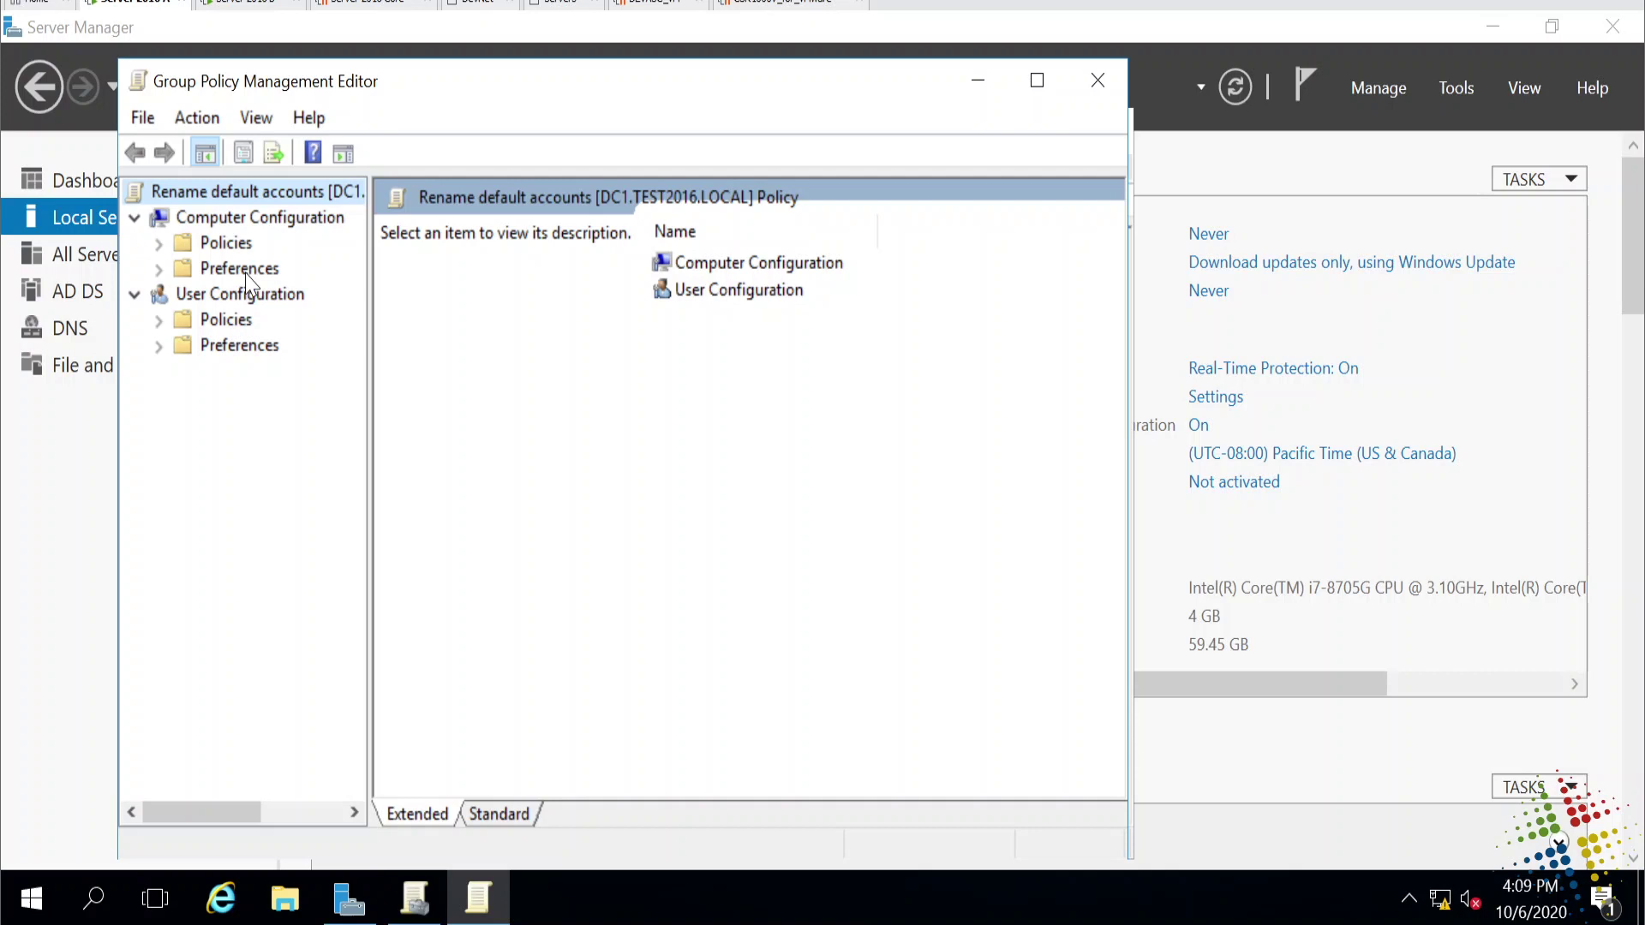
pyautogui.click(258, 219)
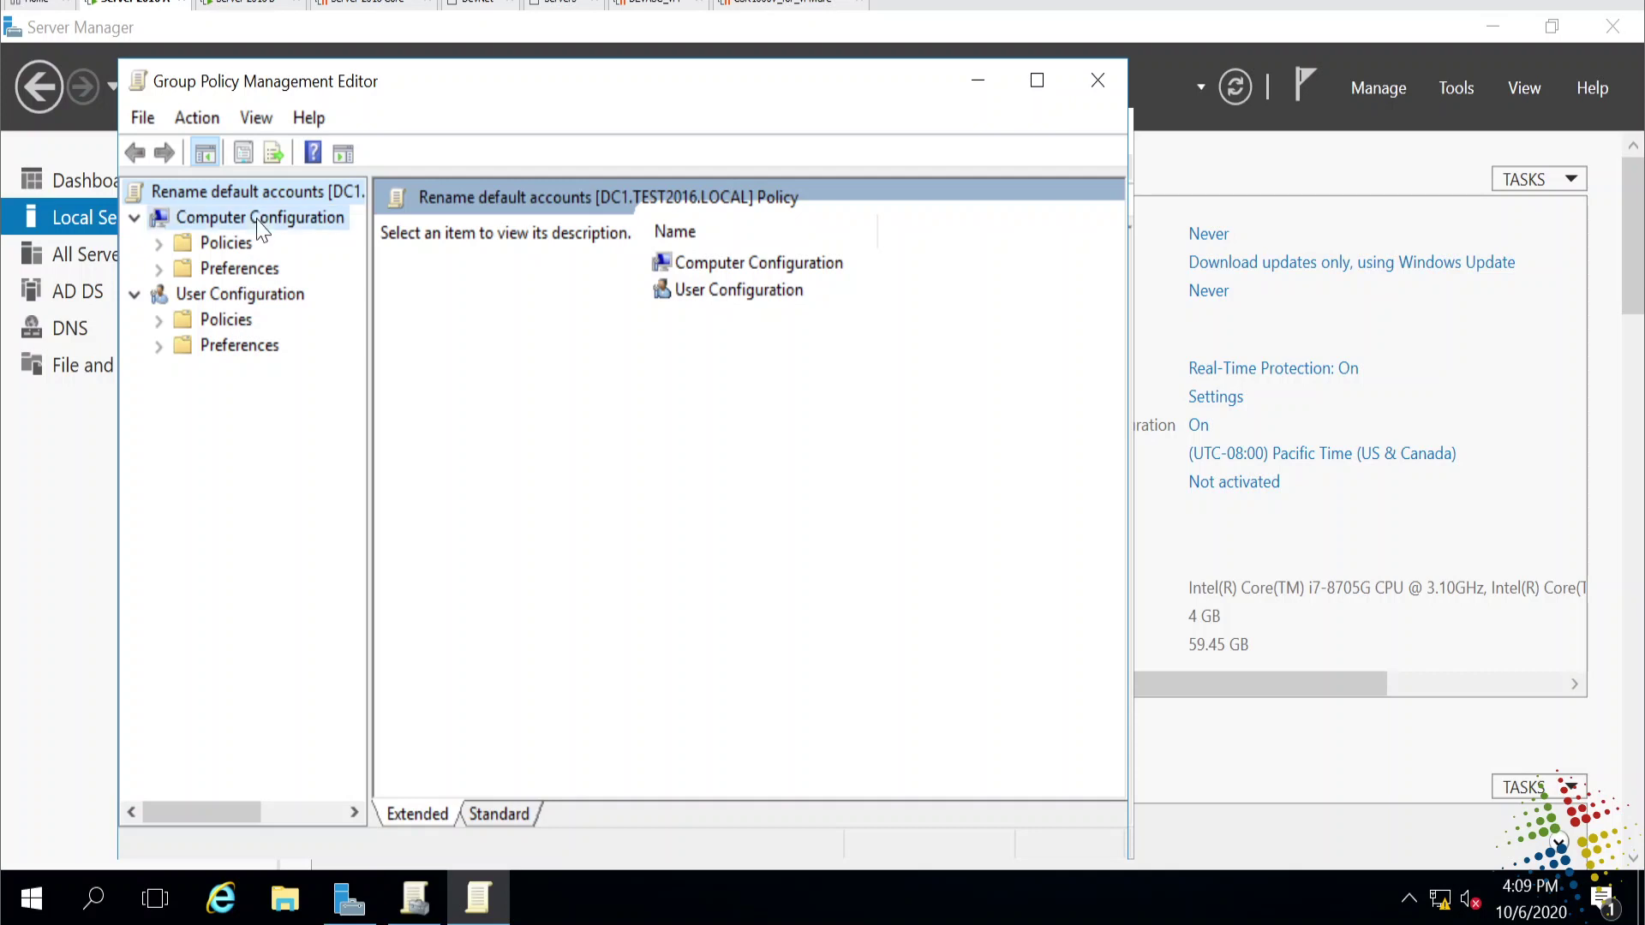
pyautogui.click(158, 244)
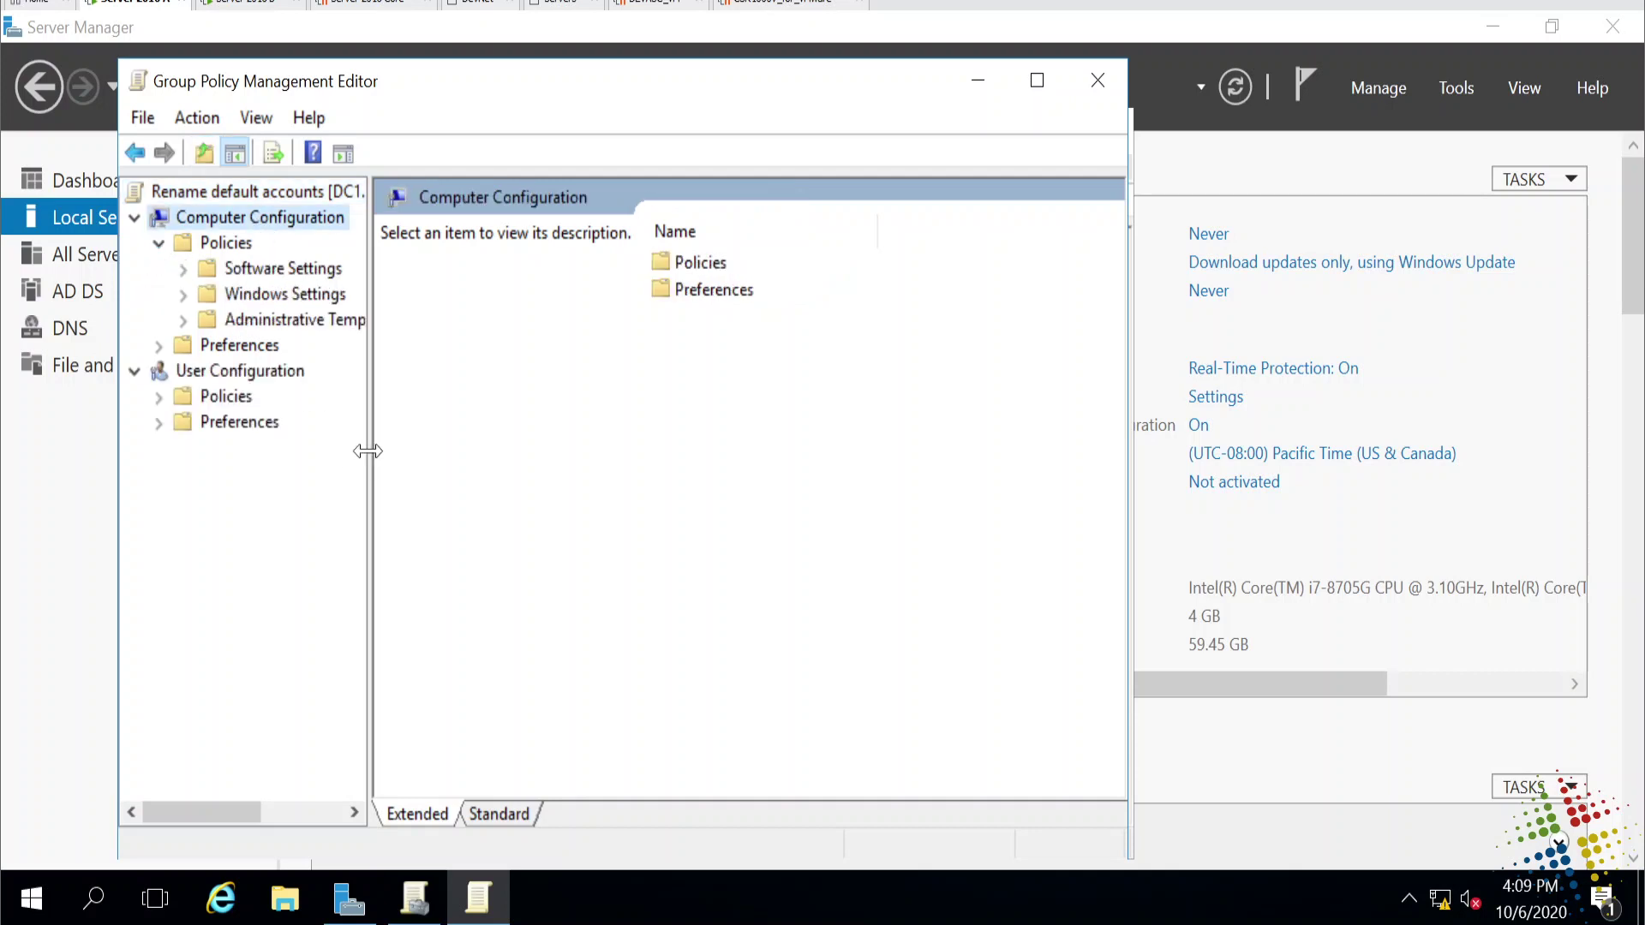
pyautogui.moveTo(369, 454); pyautogui.dragTo(548, 451)
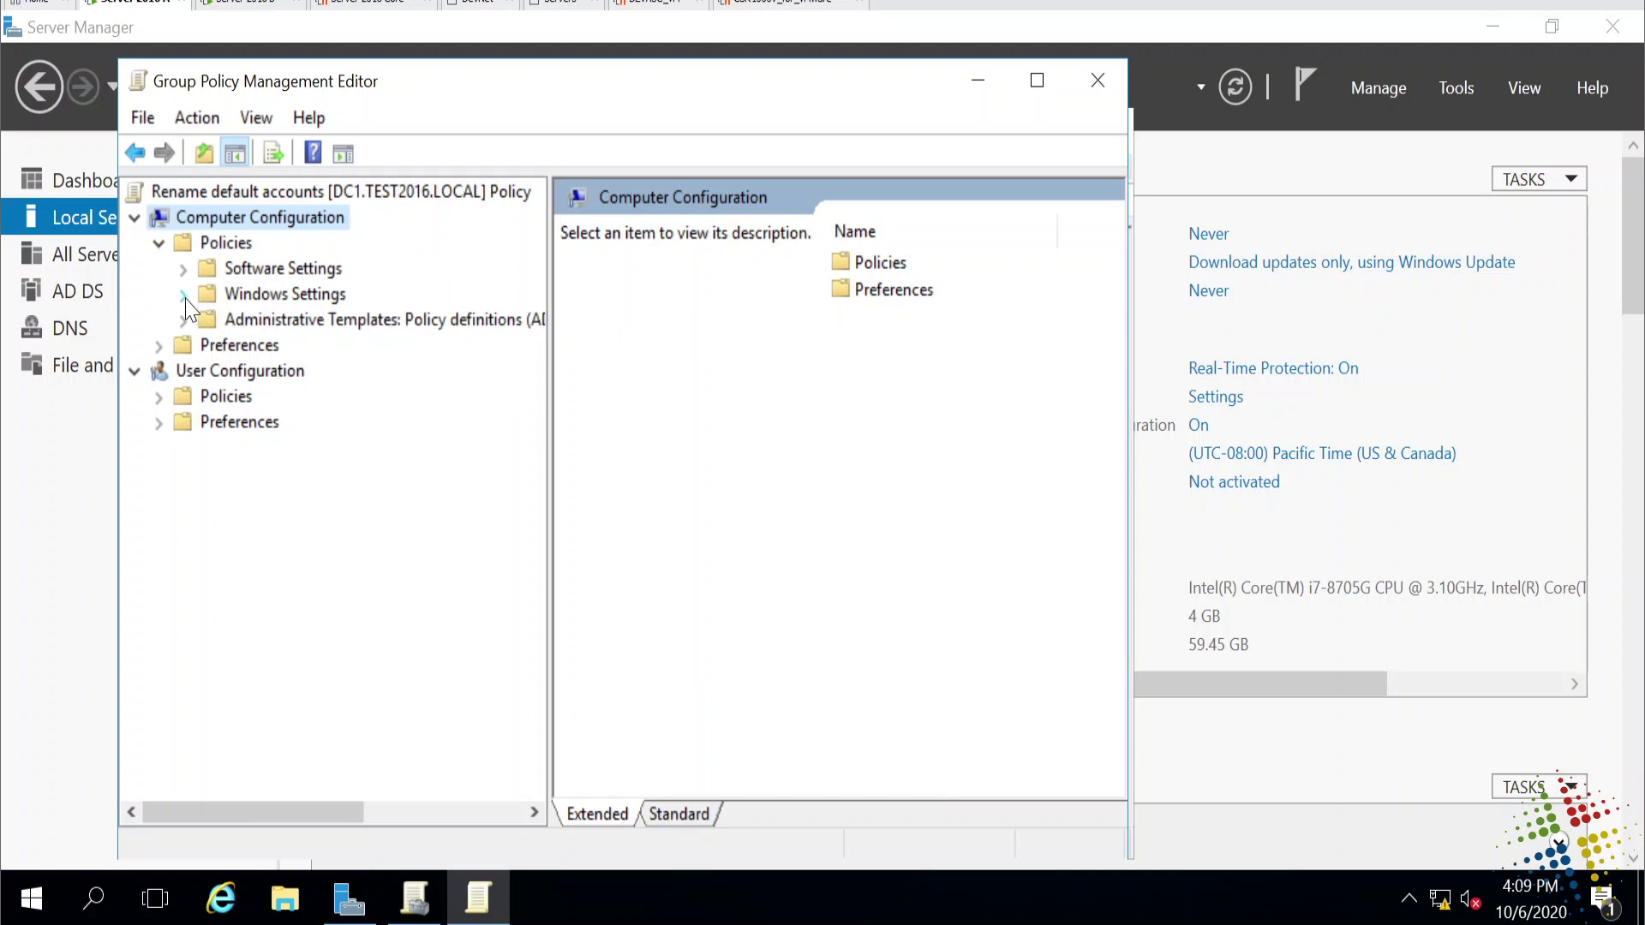
pyautogui.click(183, 295)
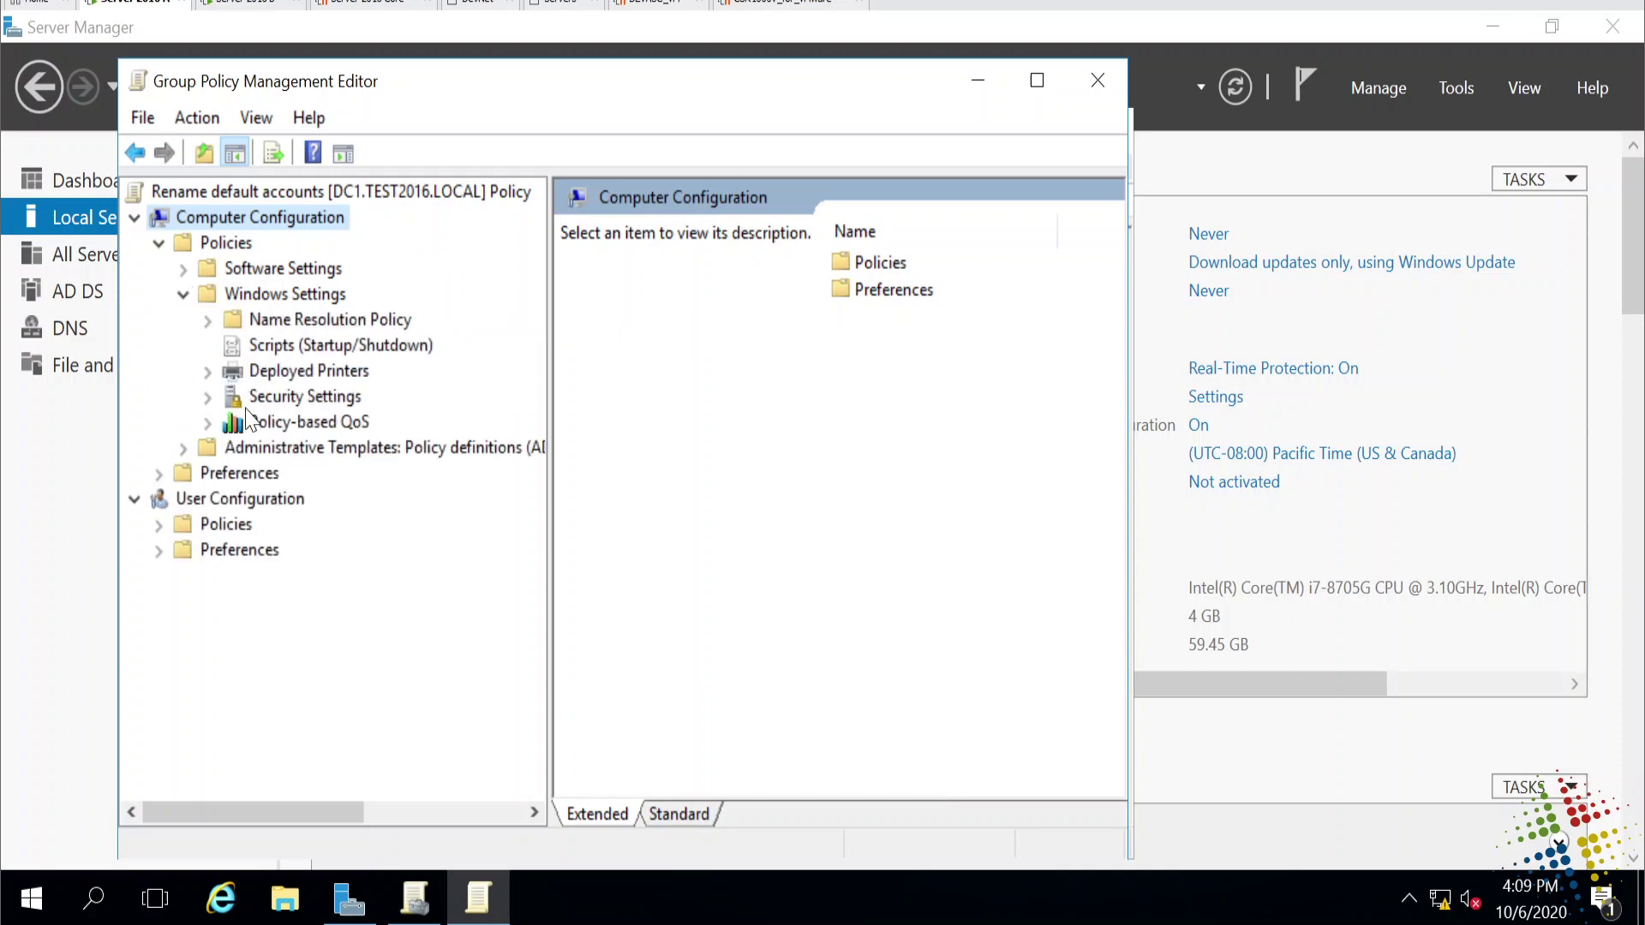
pyautogui.click(208, 397)
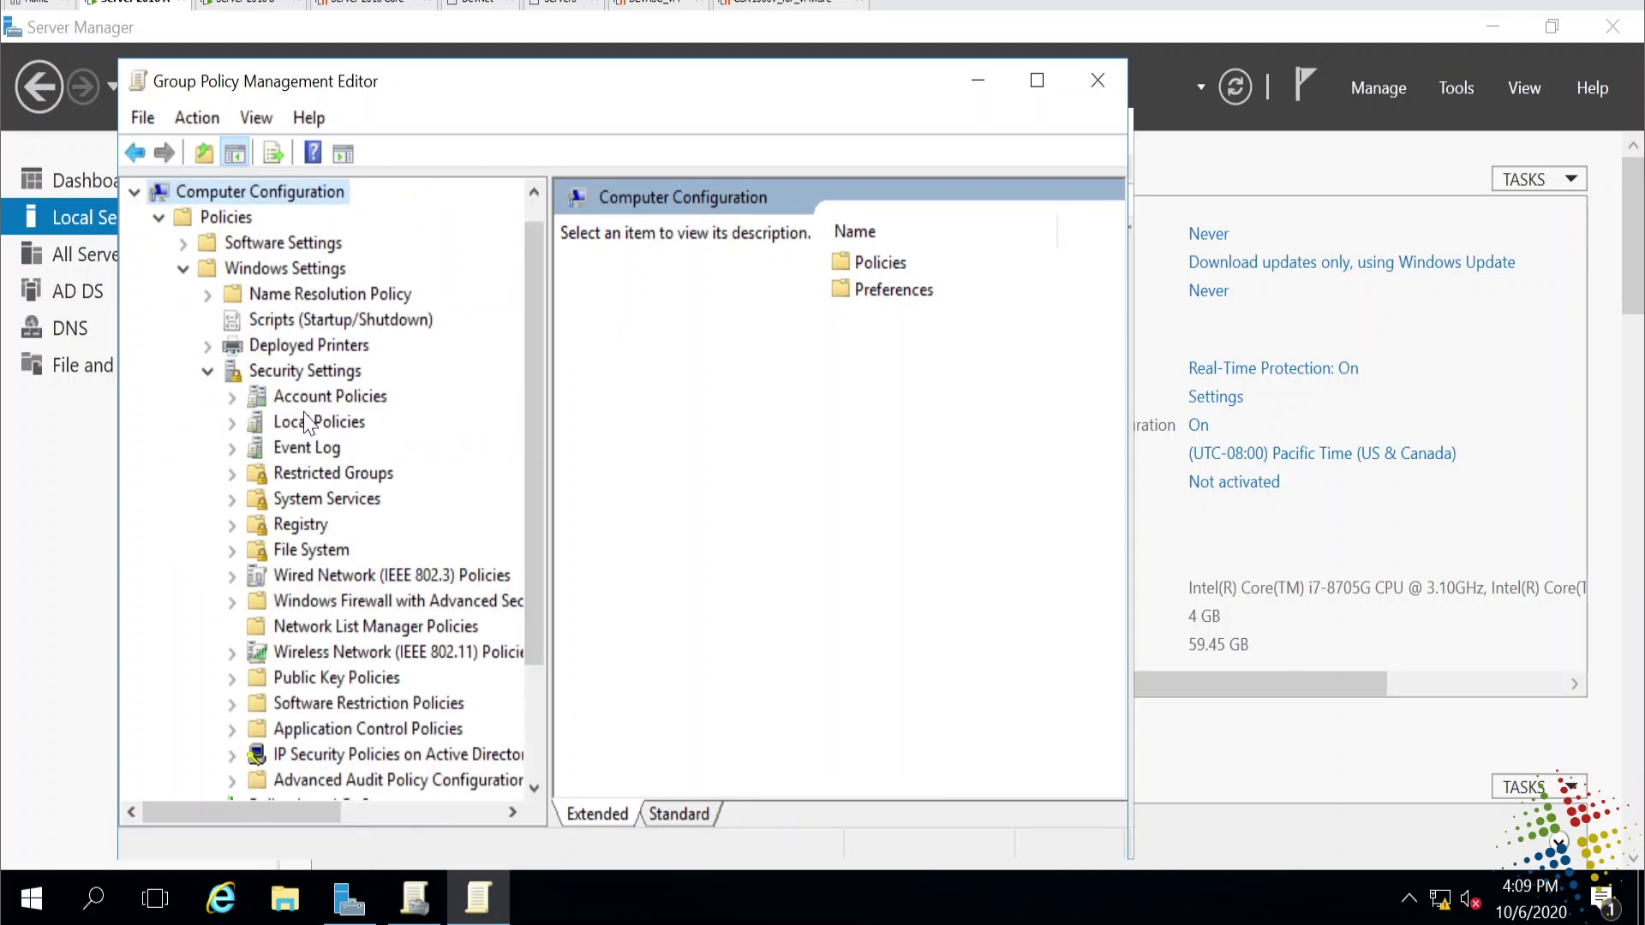
pyautogui.click(232, 422)
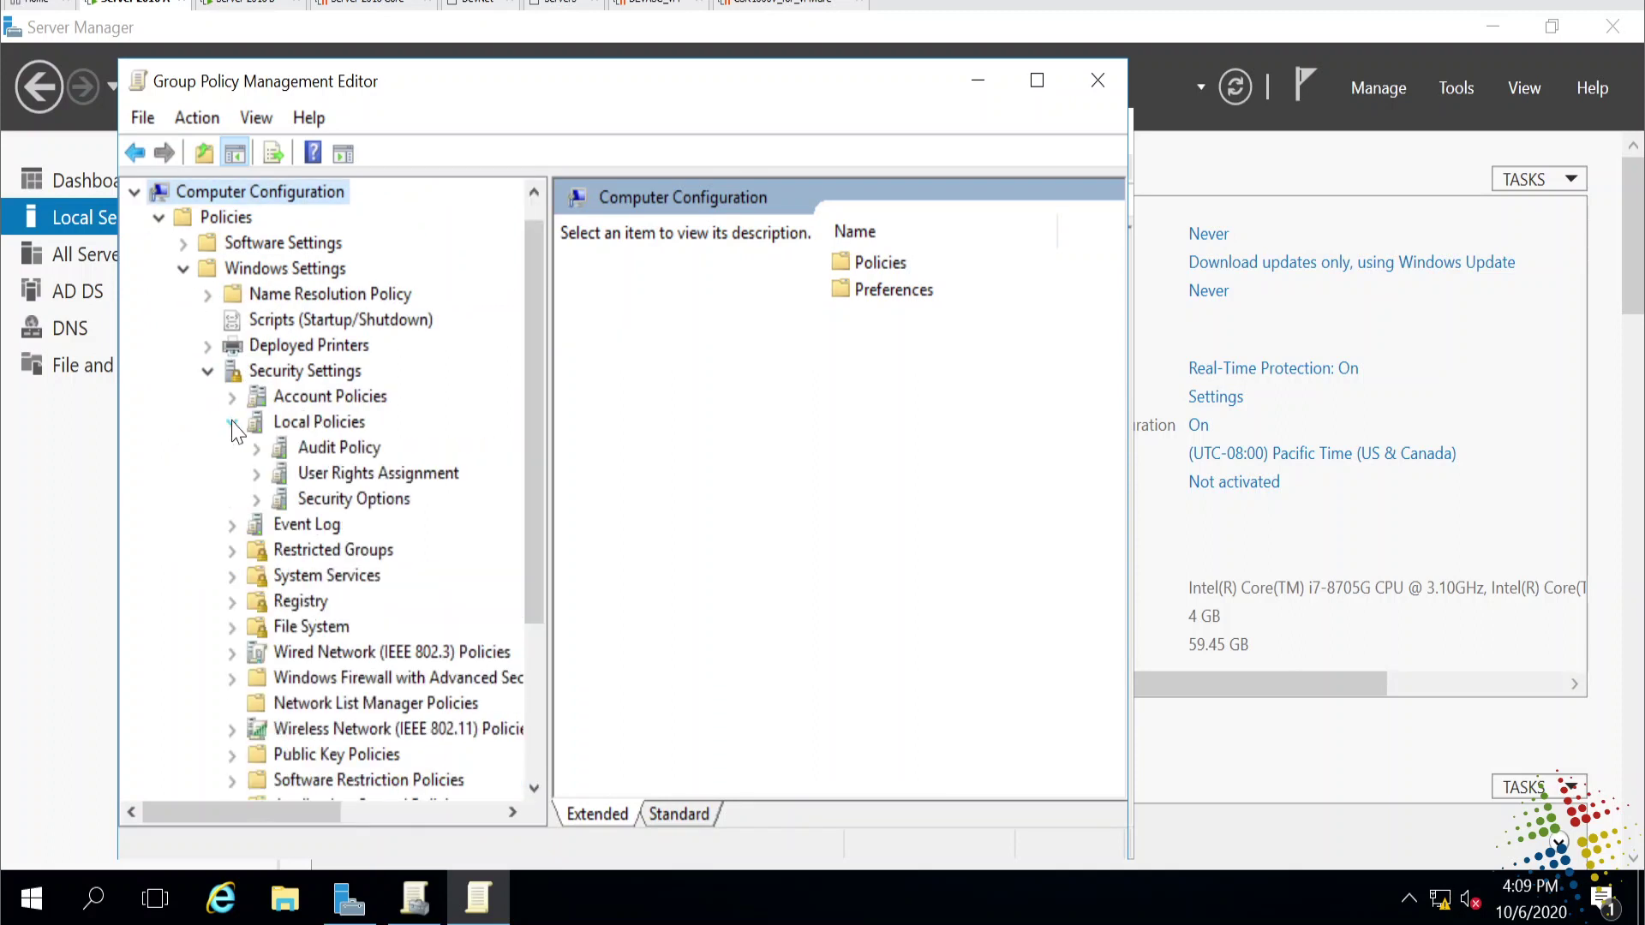
pyautogui.click(353, 500)
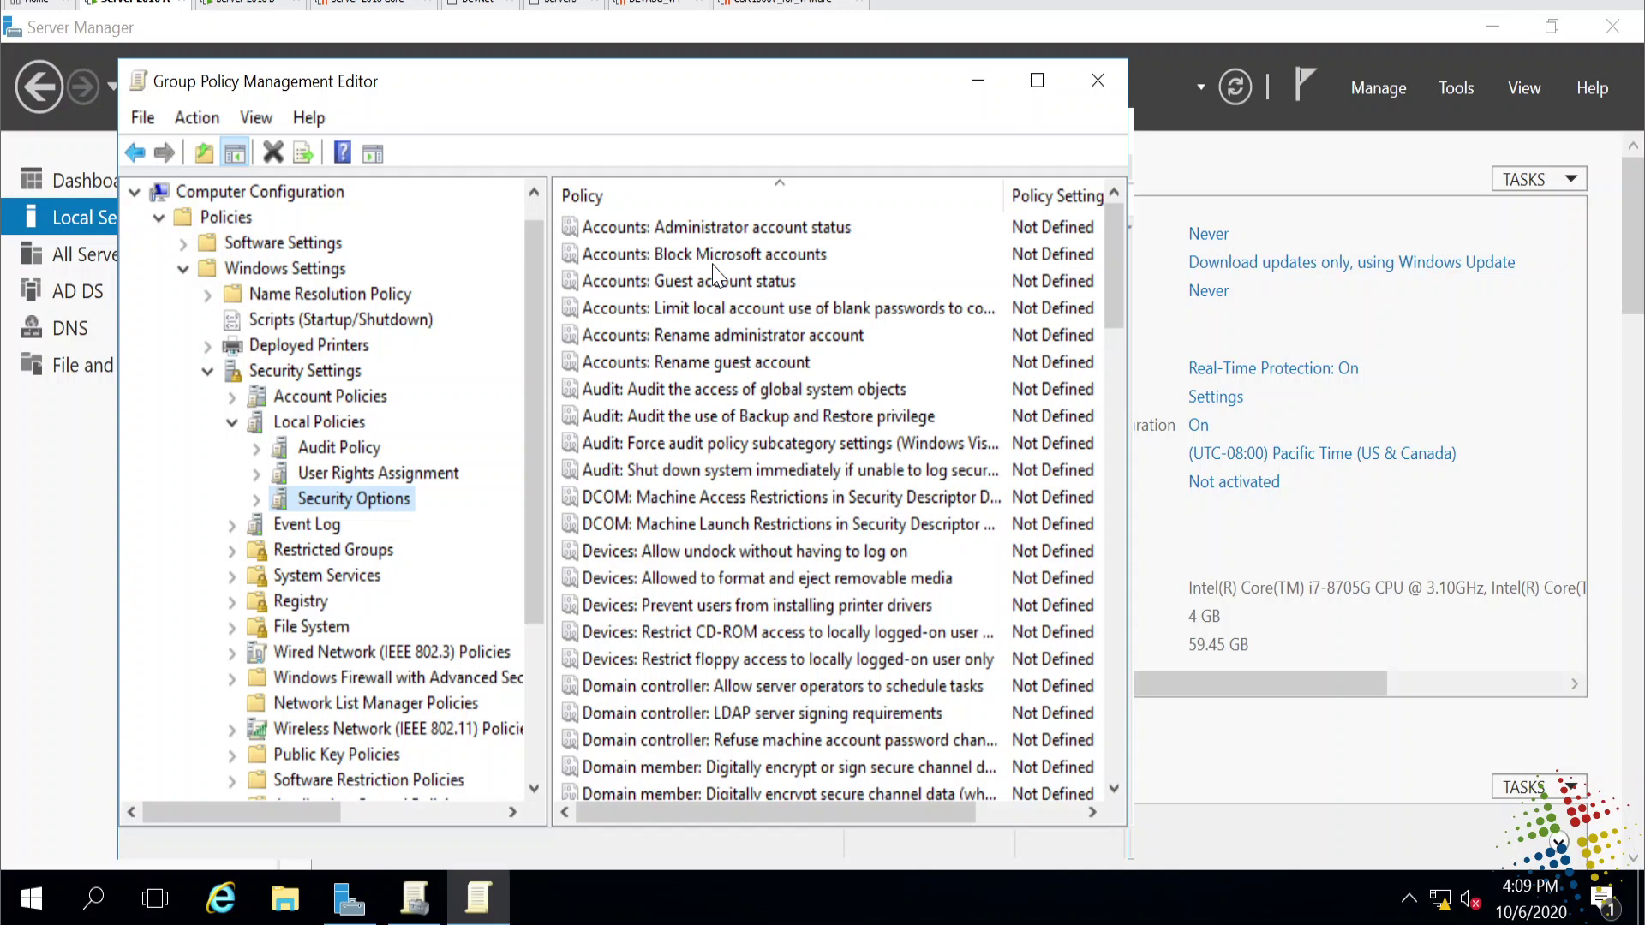
# Step: Define 'Accounts: Rename administrator account' with the new name Joe
pyautogui.click(742, 343)
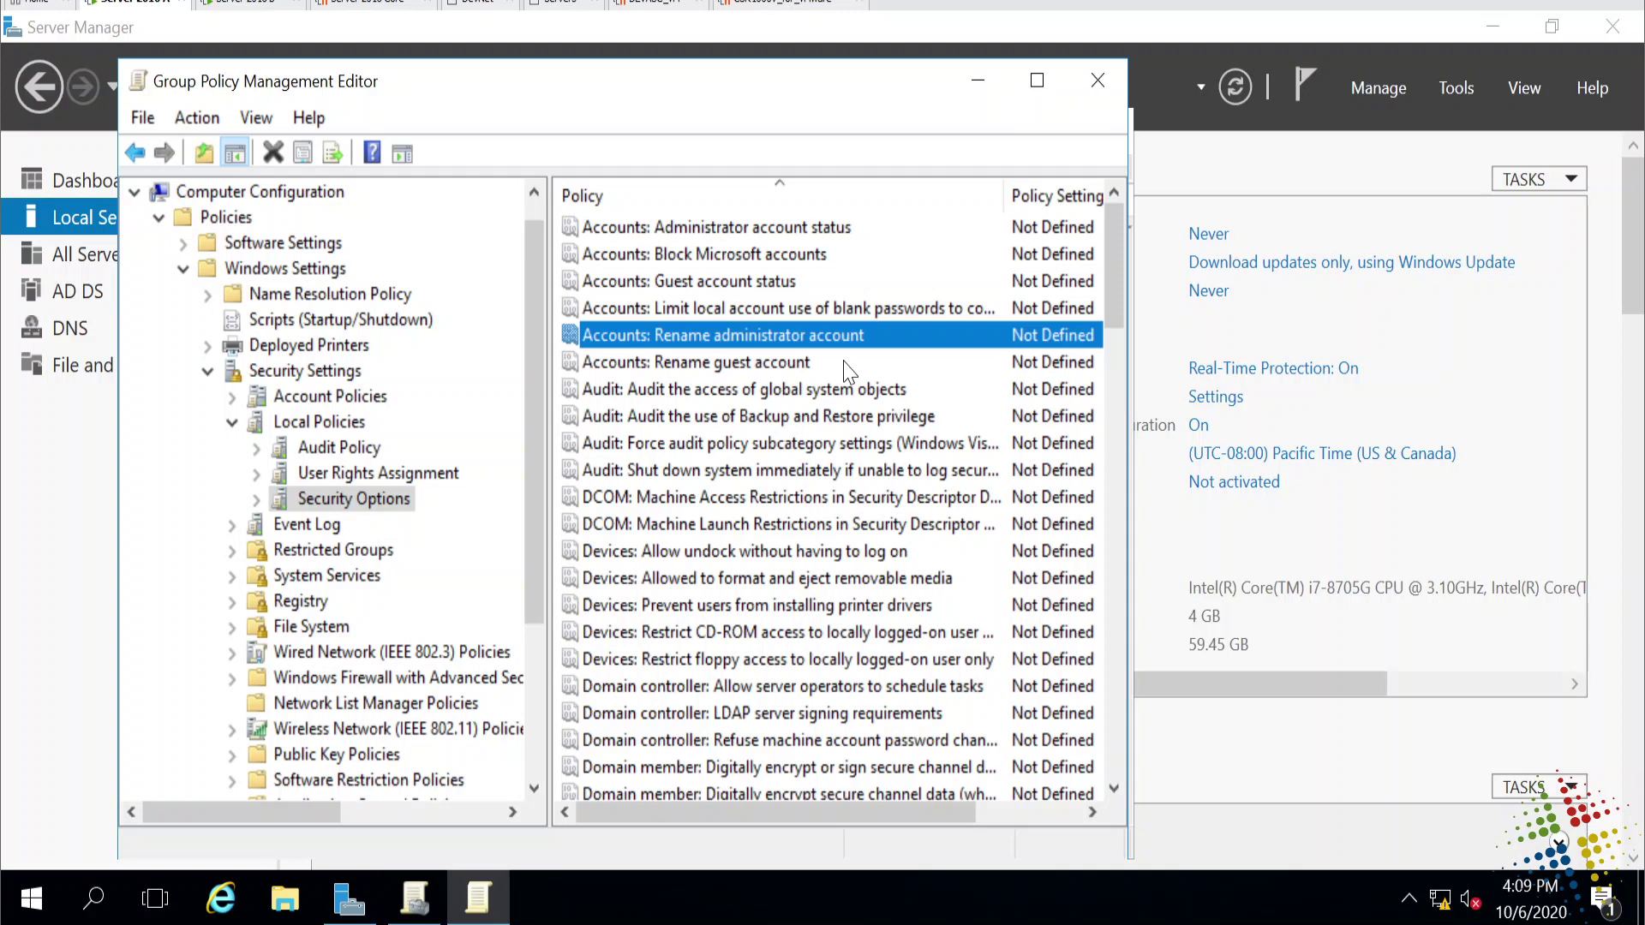
pyautogui.click(848, 368)
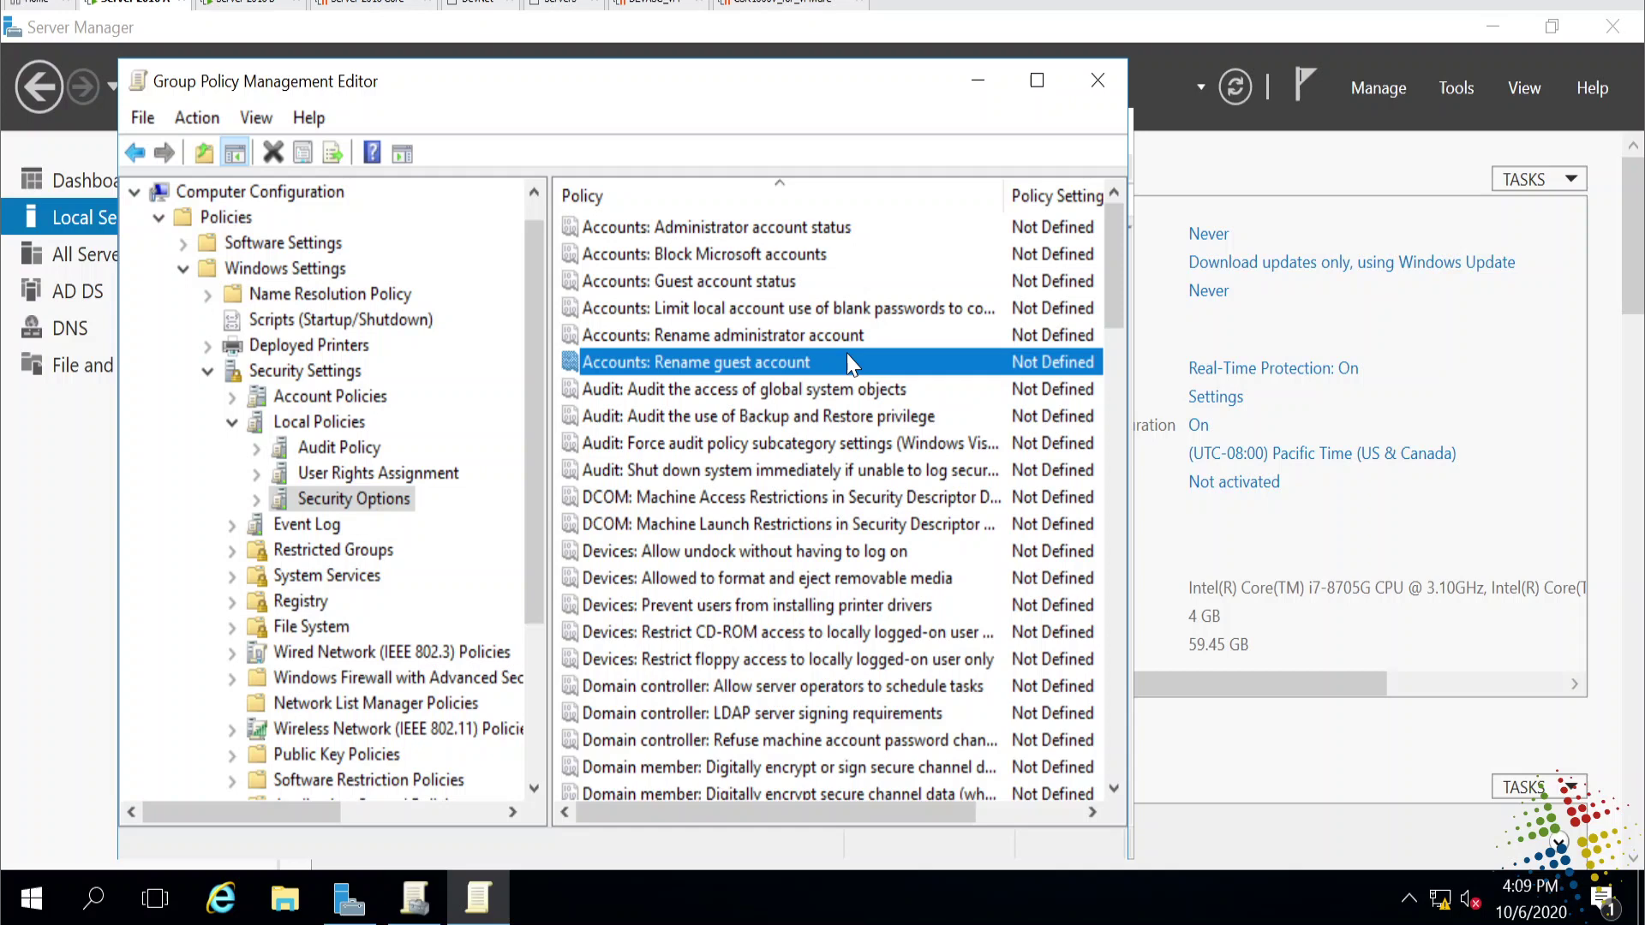
pyautogui.doubleClick(865, 337)
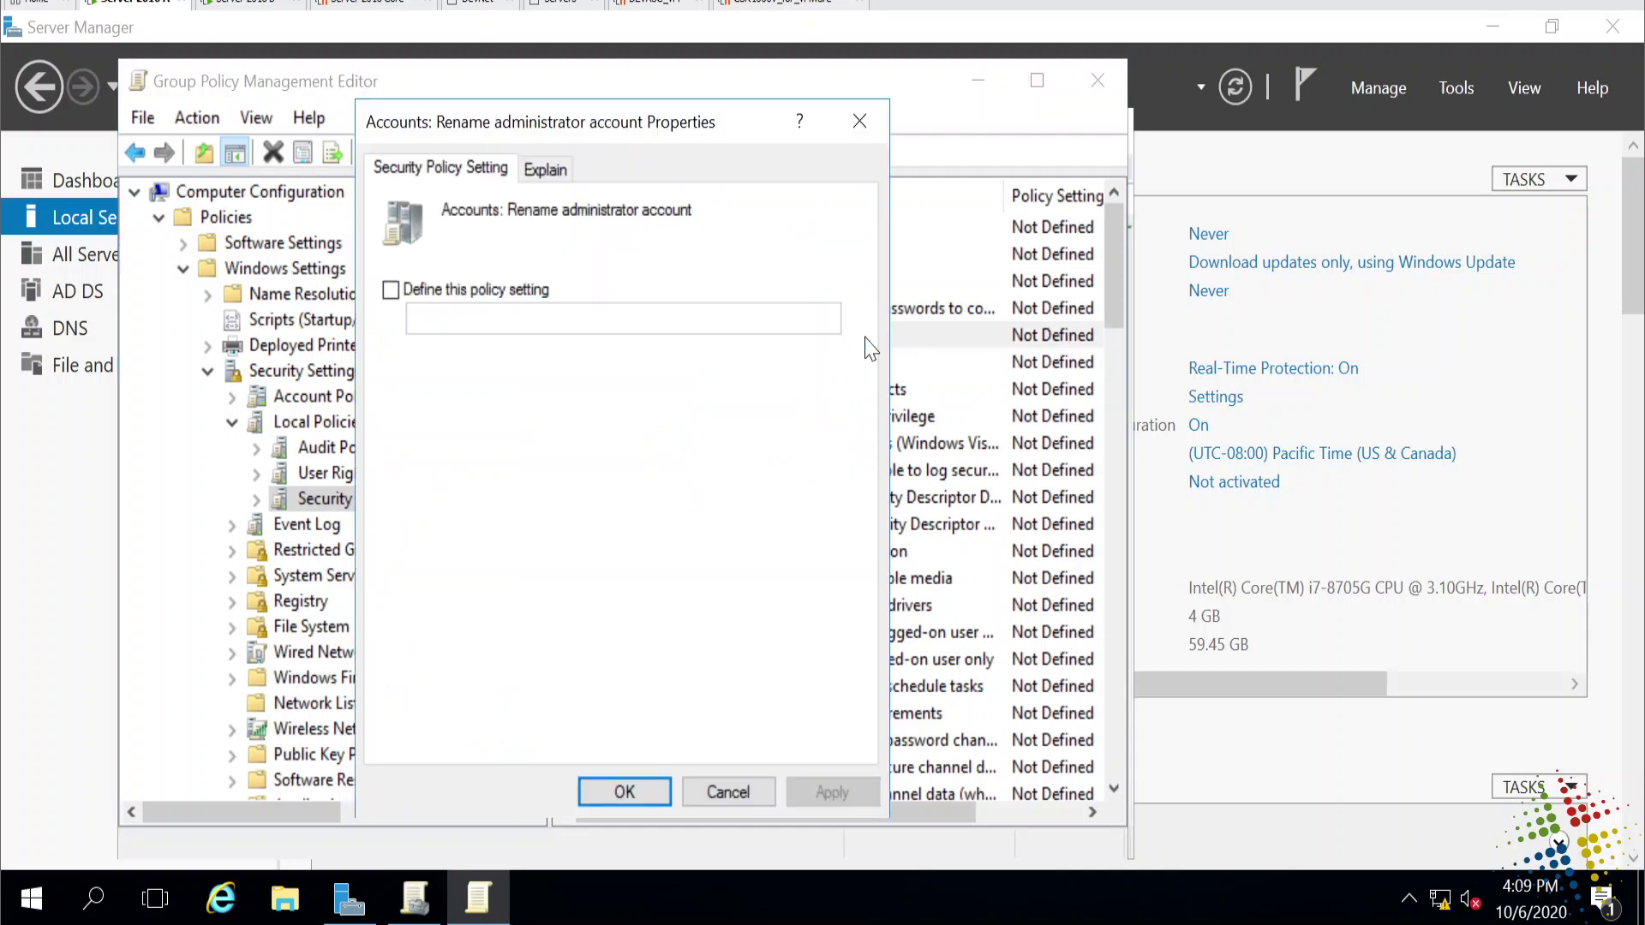
pyautogui.click(520, 293)
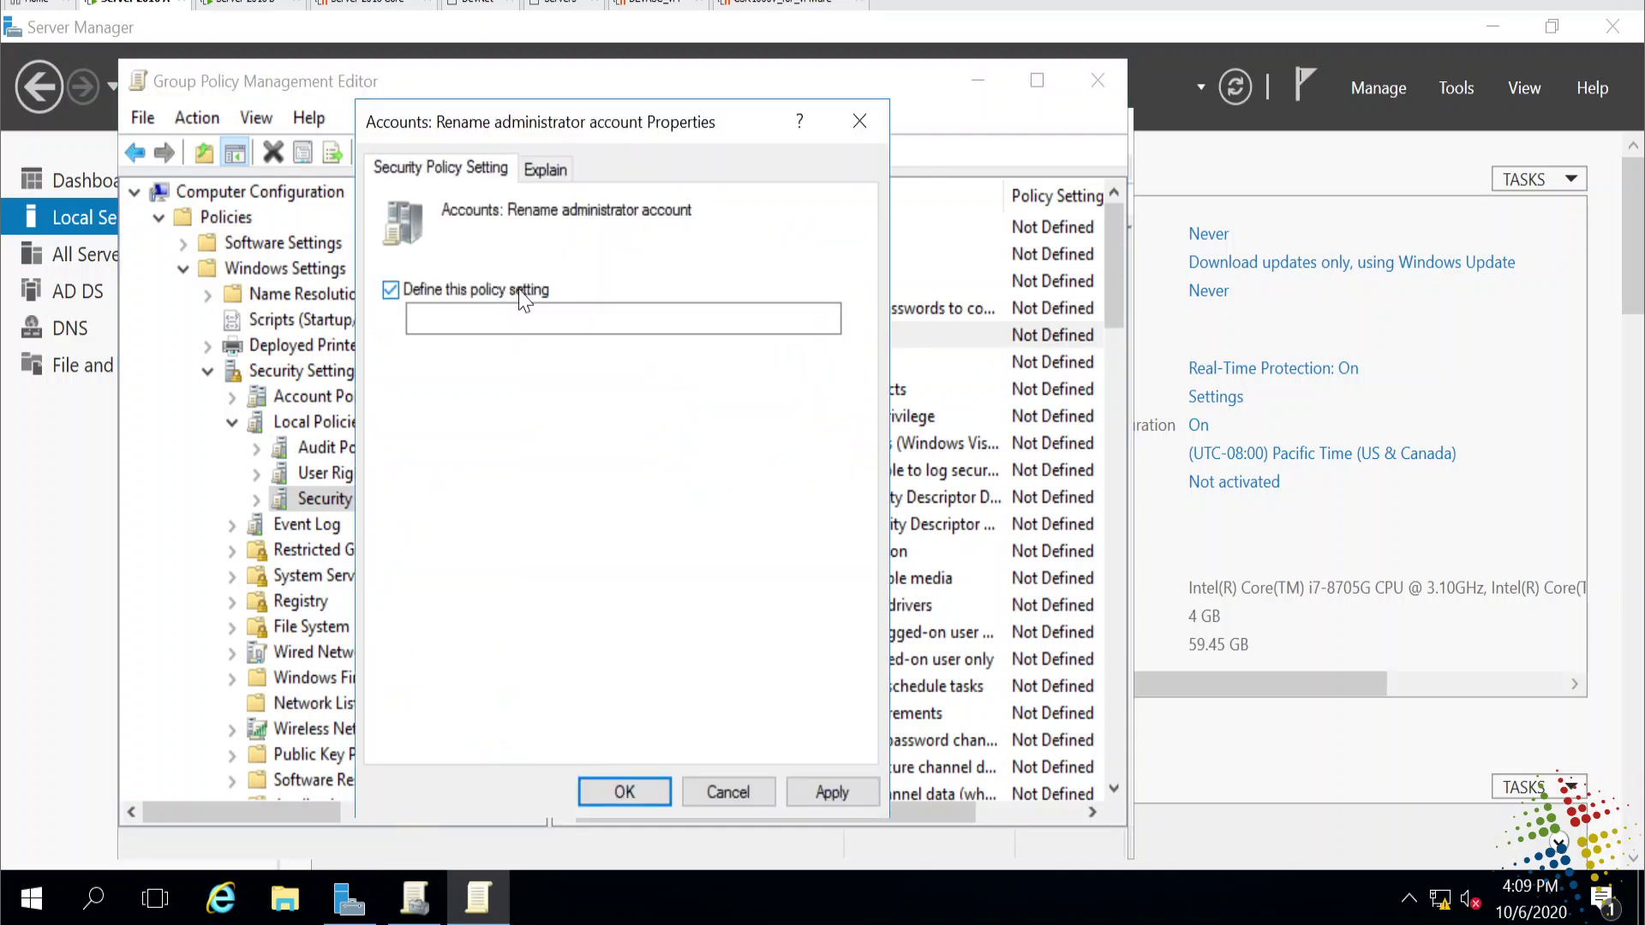
pyautogui.click(411, 318)
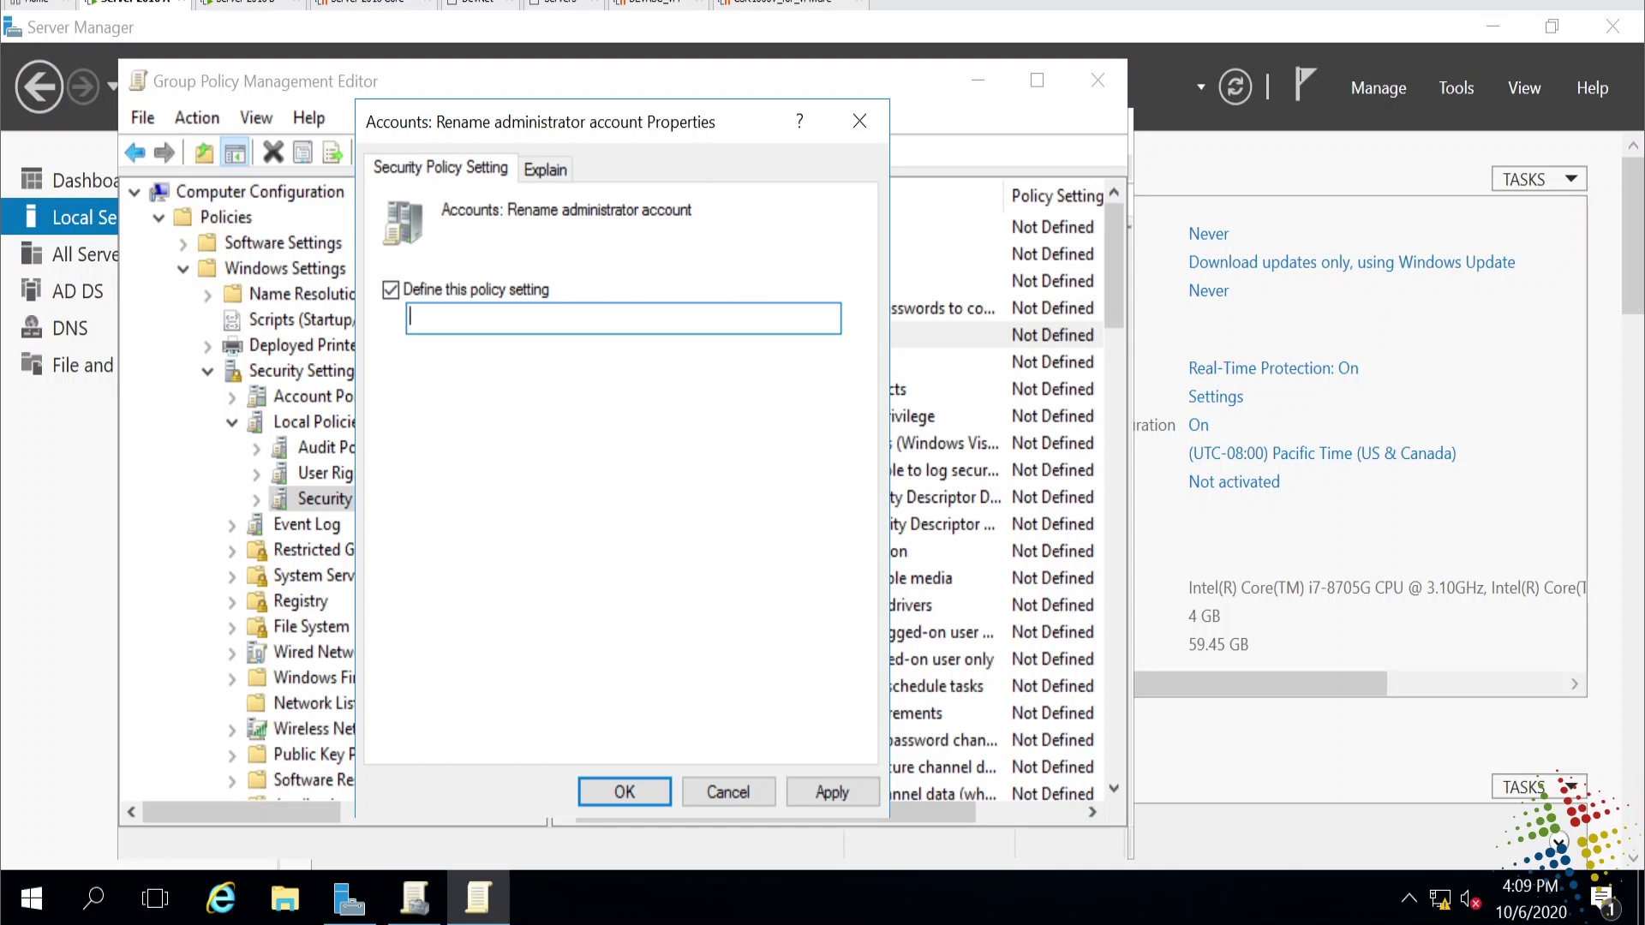
pyautogui.write('Joe')
pyautogui.click(624, 790)
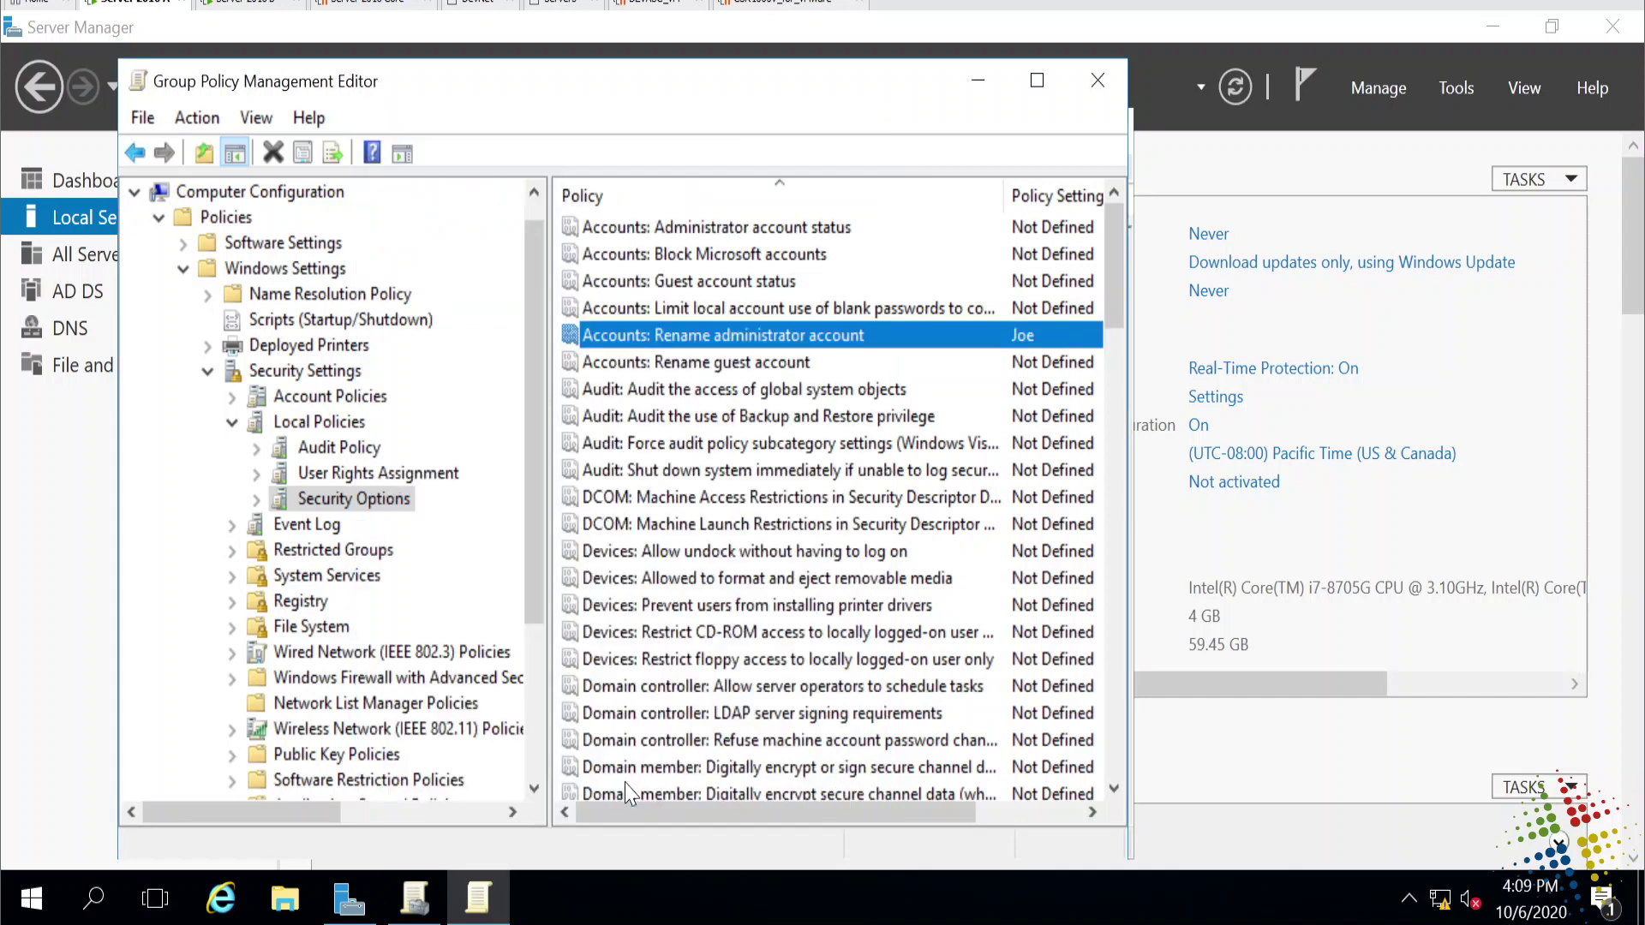
# Step: Define 'Accounts: Rename guest account' with the new name Sally
pyautogui.doubleClick(734, 363)
pyautogui.click(512, 294)
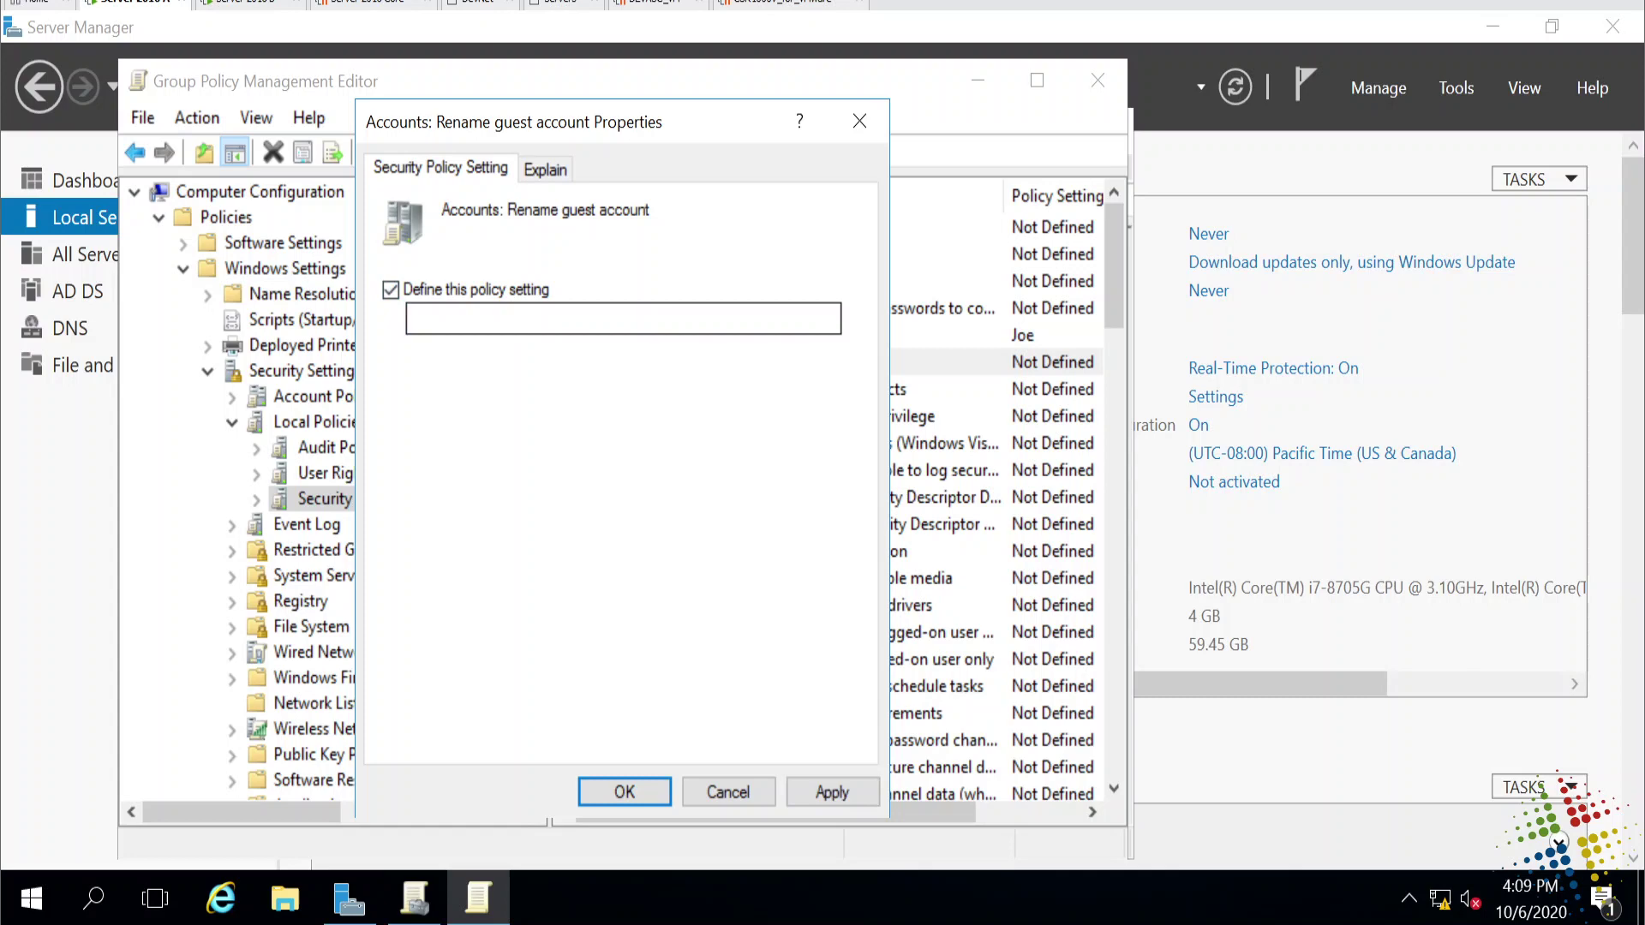
pyautogui.write('Sally')
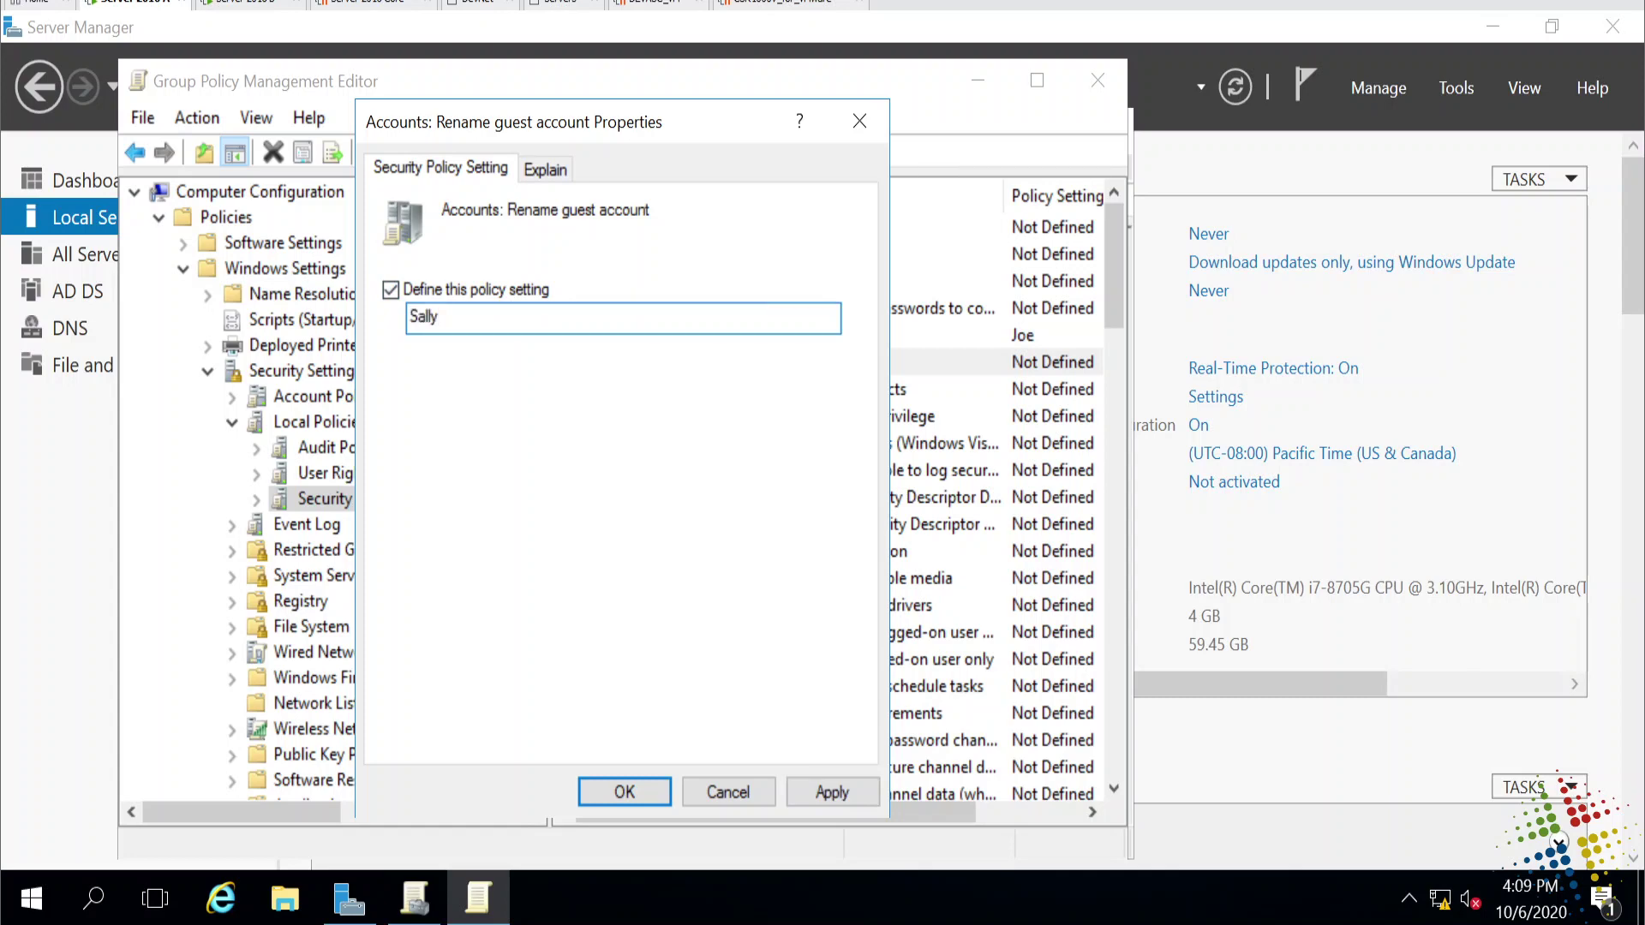
pyautogui.press('Return')
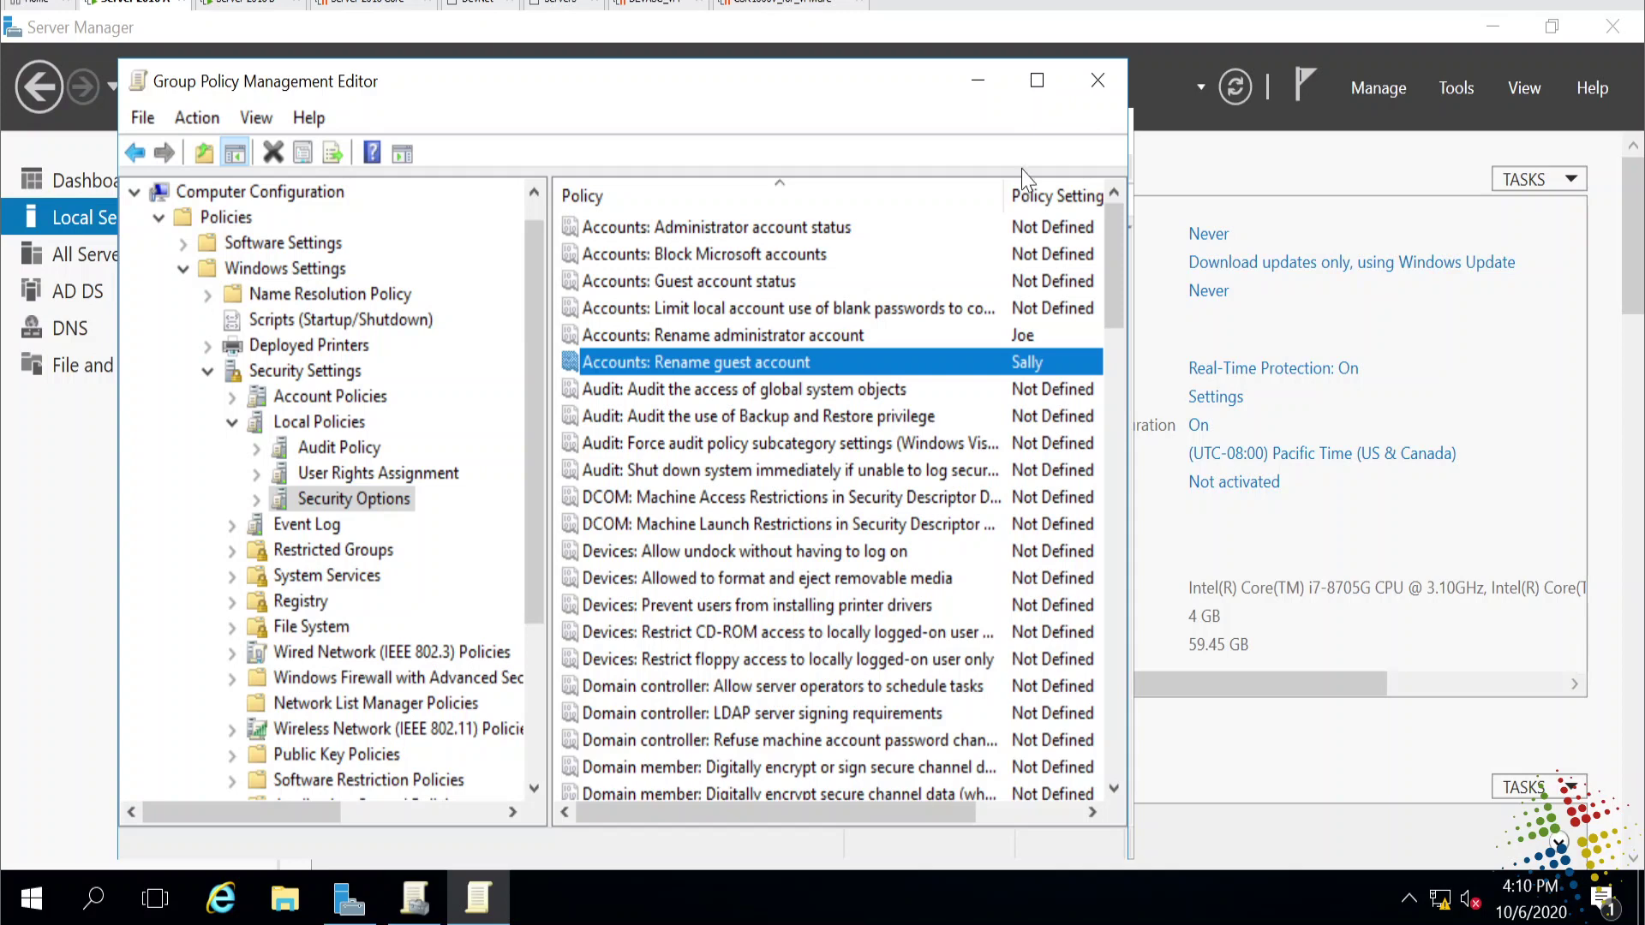
# Step: Close the policy editor, switch to the client VM, and close Computer Management and Server Manager
pyautogui.click(1099, 79)
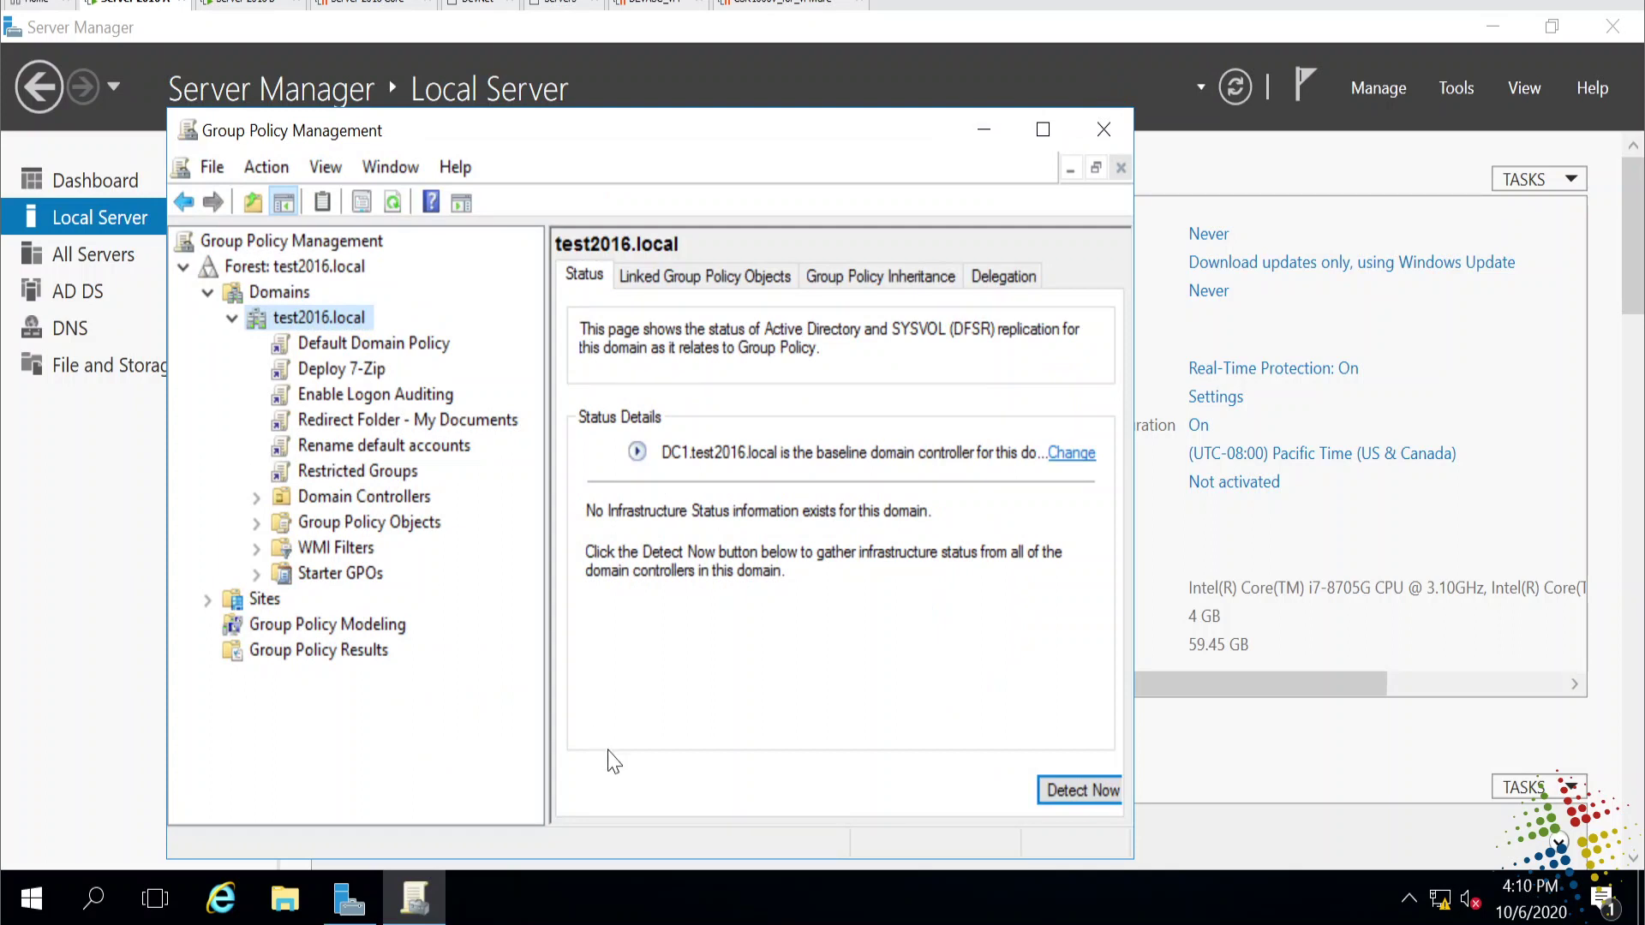
pyautogui.click(209, 6)
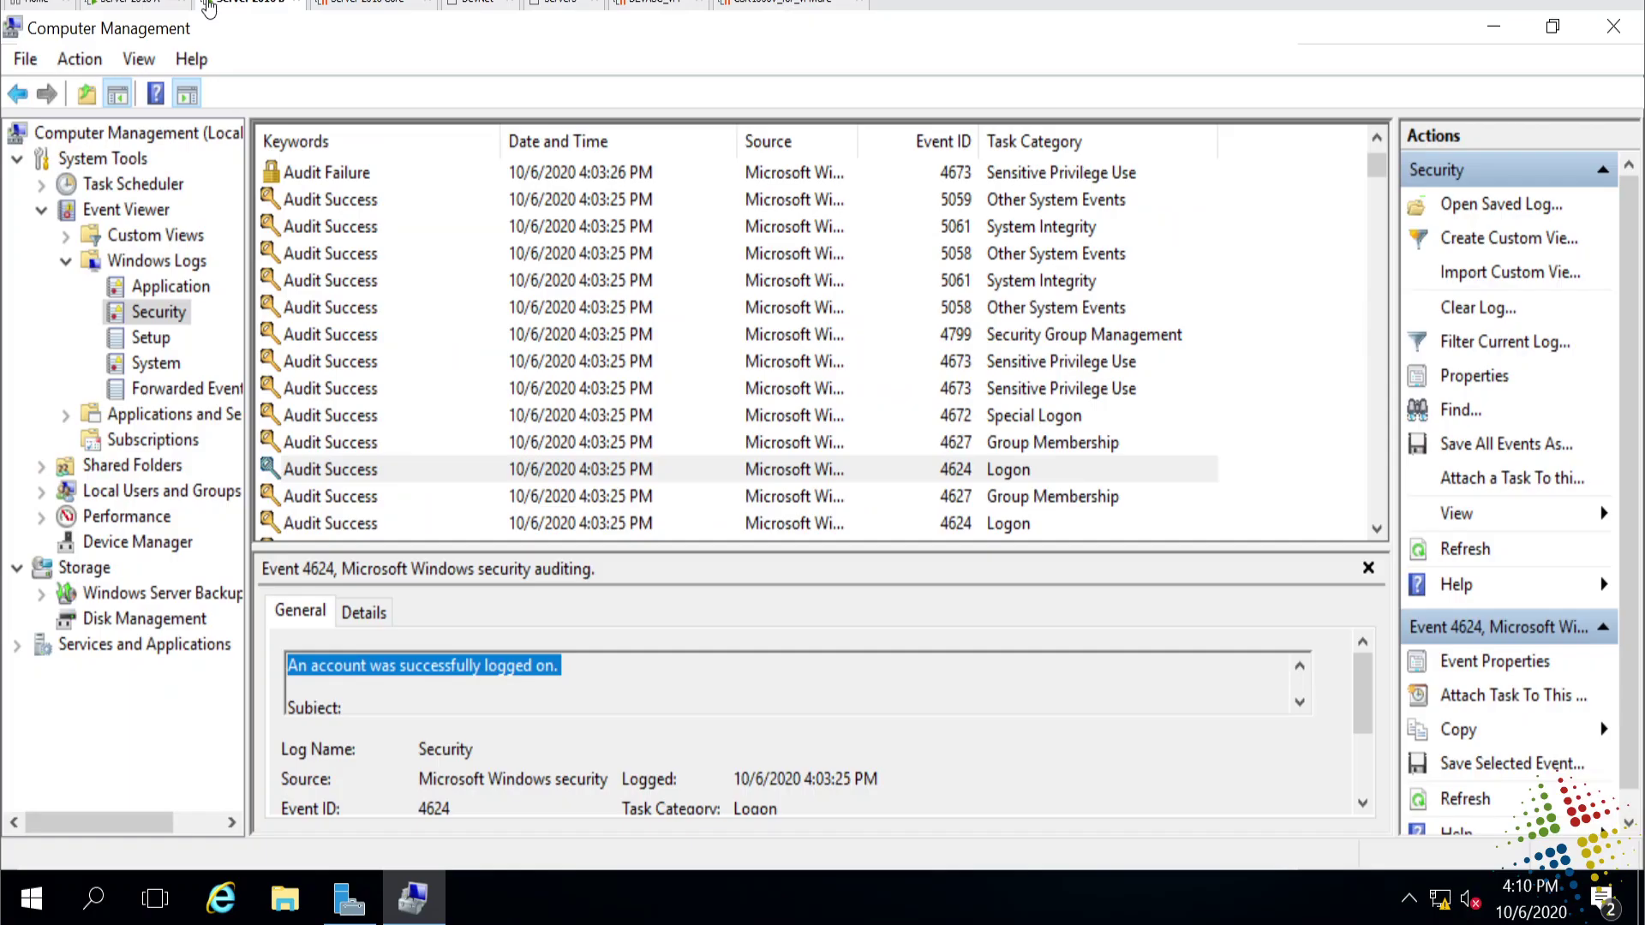
pyautogui.click(1609, 33)
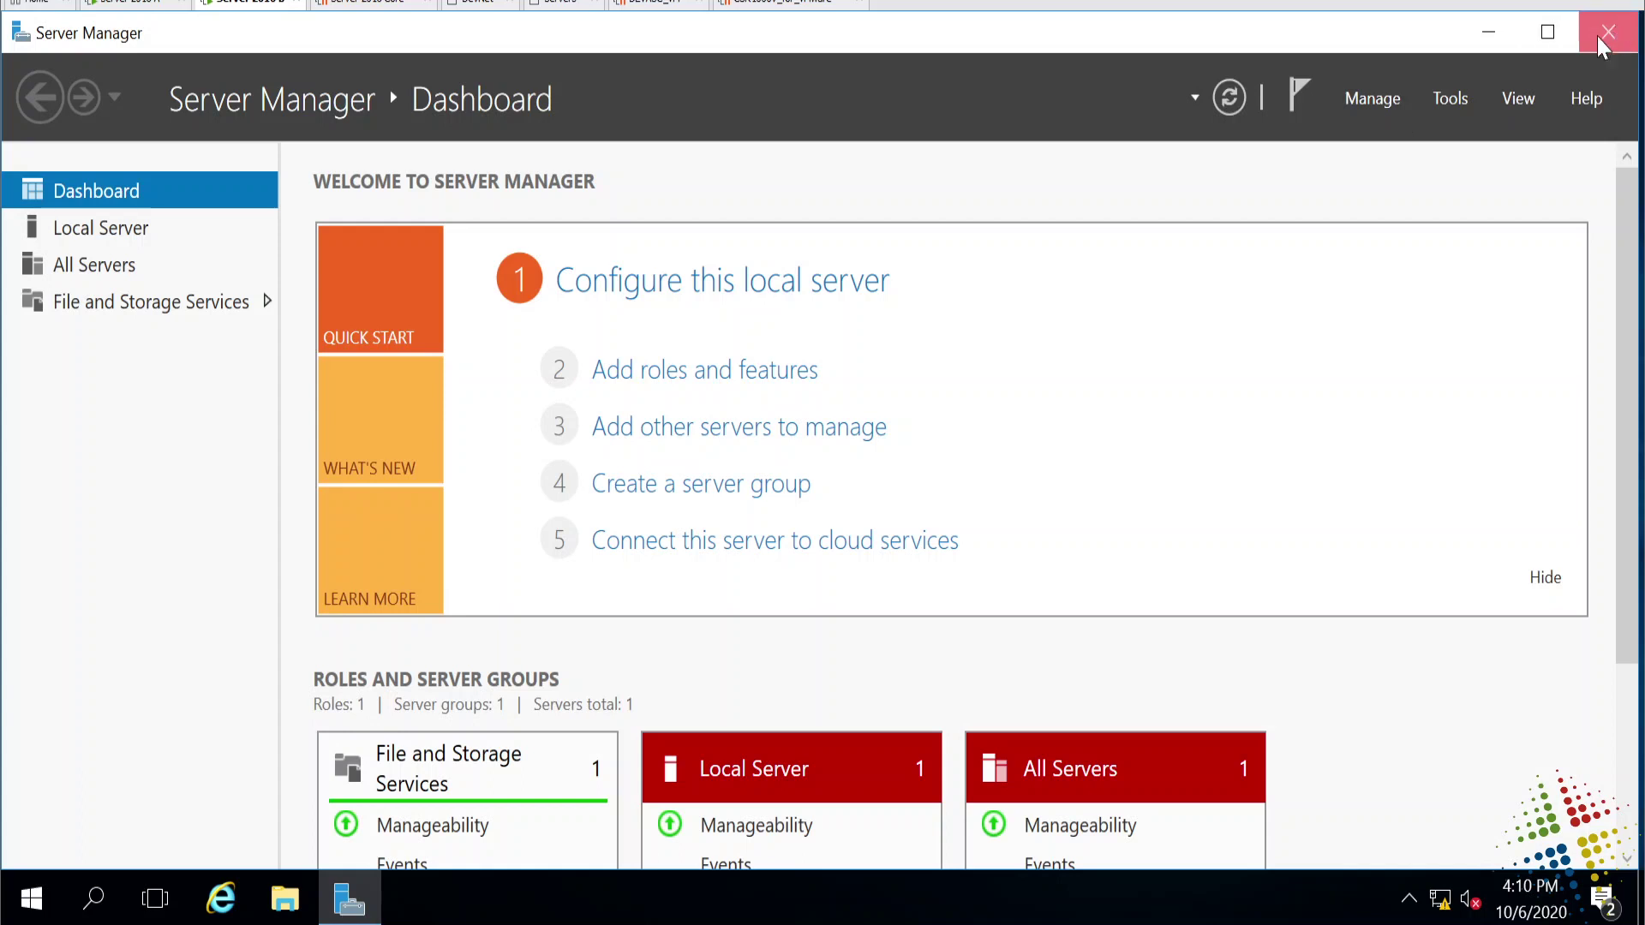
pyautogui.click(1609, 33)
pyautogui.click(32, 898)
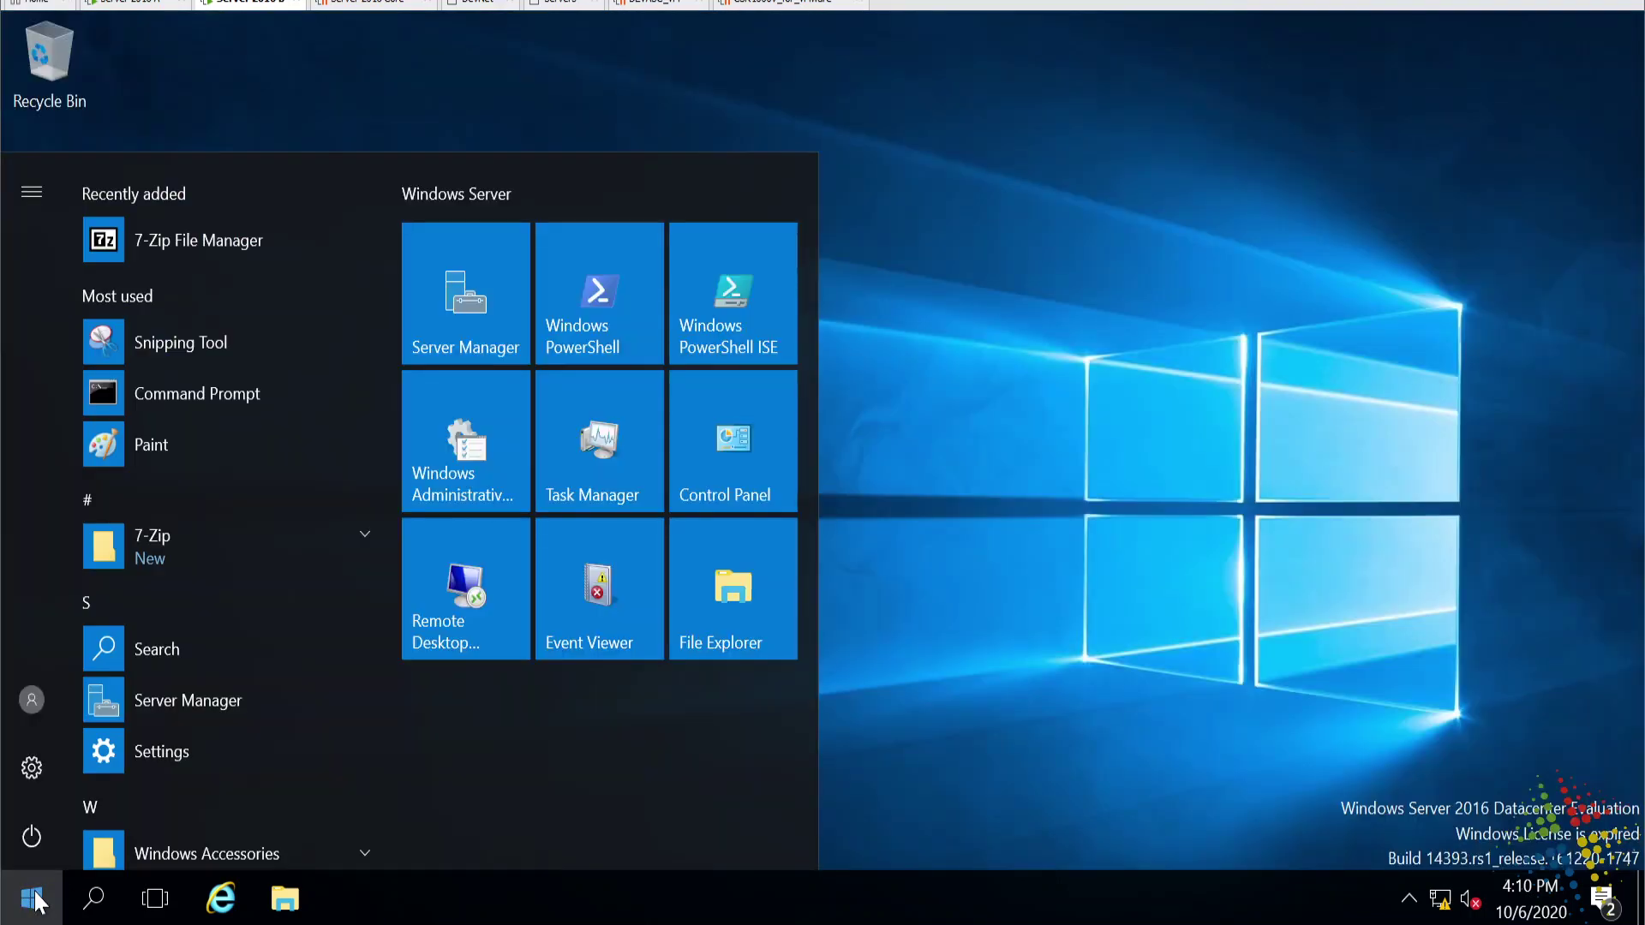
# Step: Launch Command Prompt as administrator and approve the elevation prompt
pyautogui.rightClick(193, 410)
pyautogui.moveTo(434, 488)
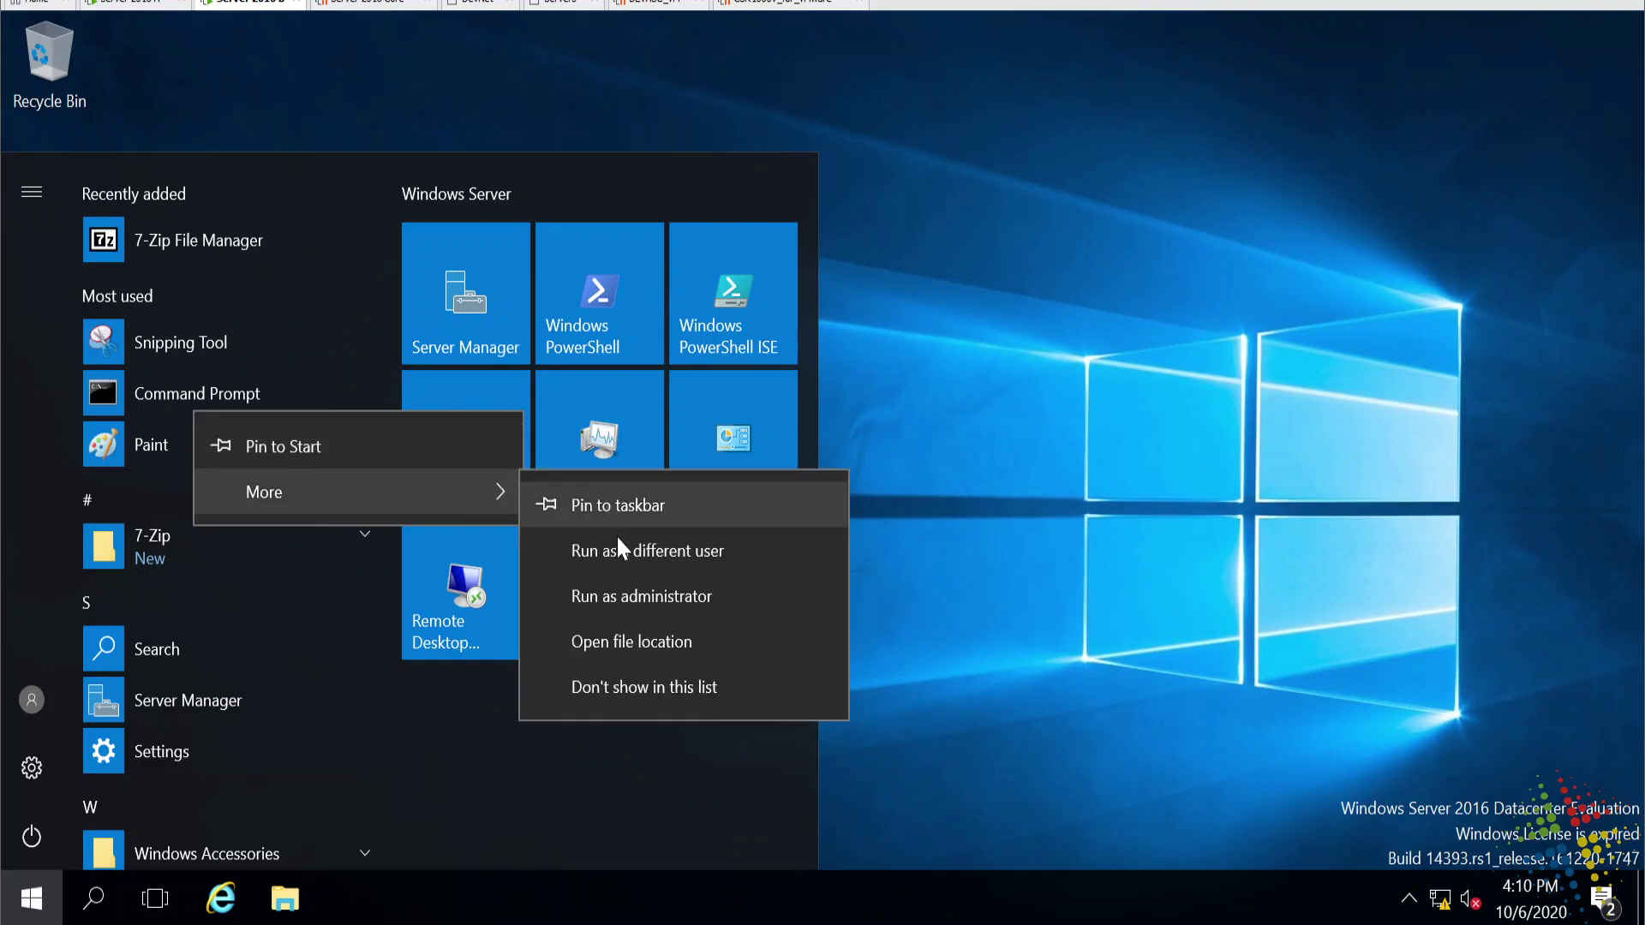
pyautogui.click(619, 587)
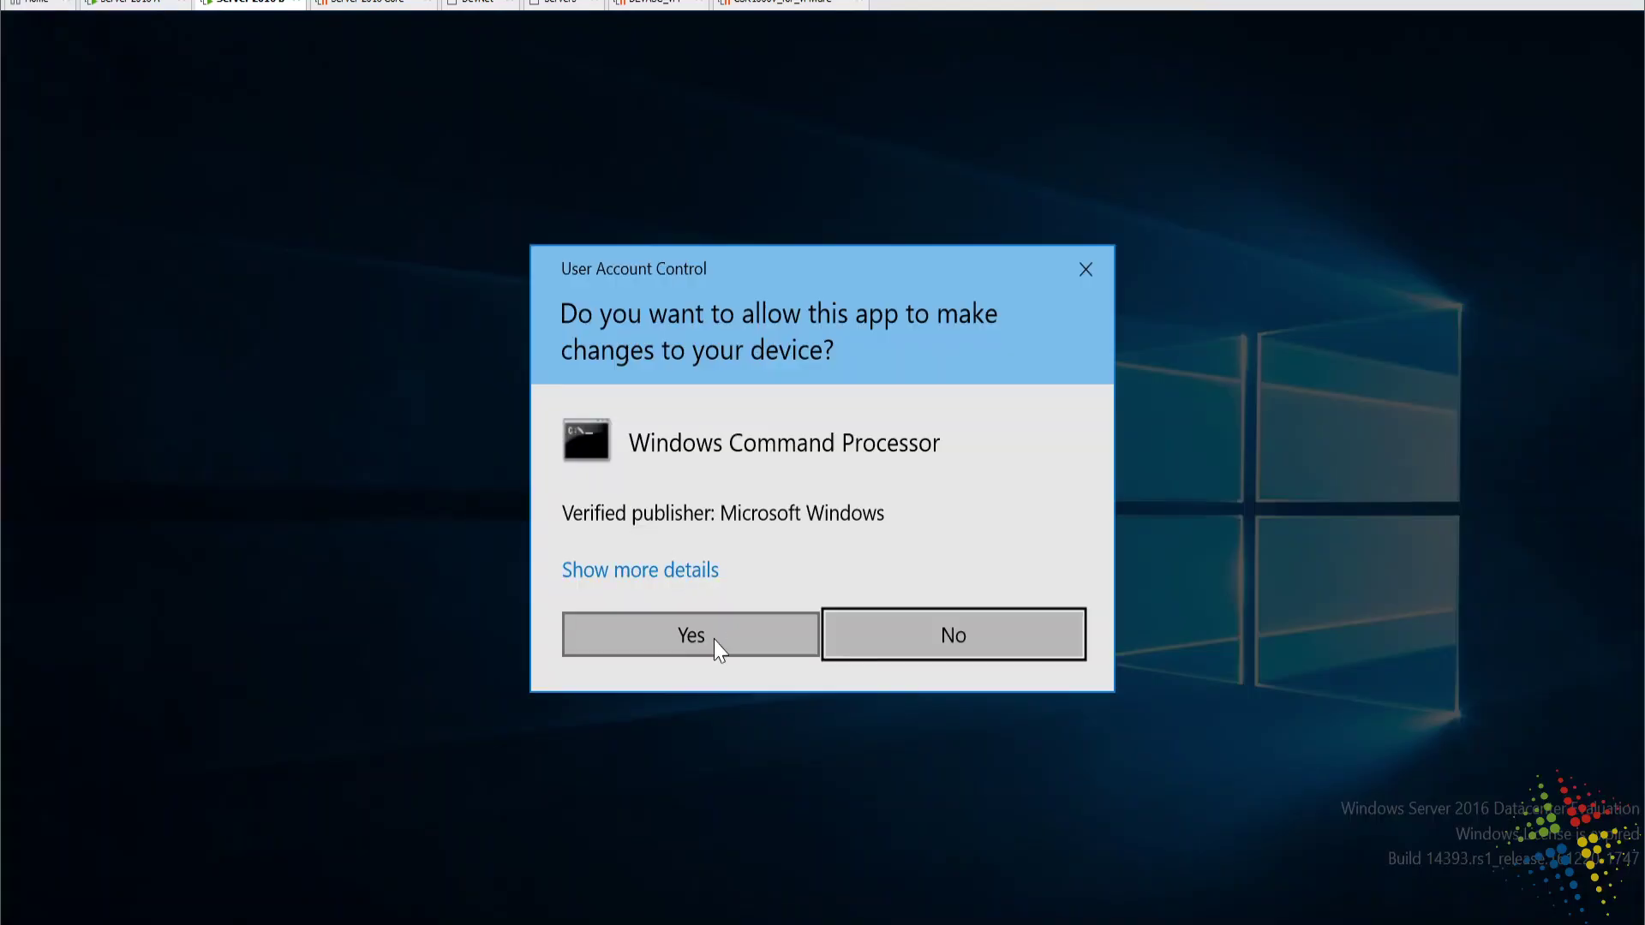
pyautogui.click(716, 642)
# Step: Run gpupdate /force, answer n to logging off, then launch compmgmt.msc
pyautogui.write('gpup')
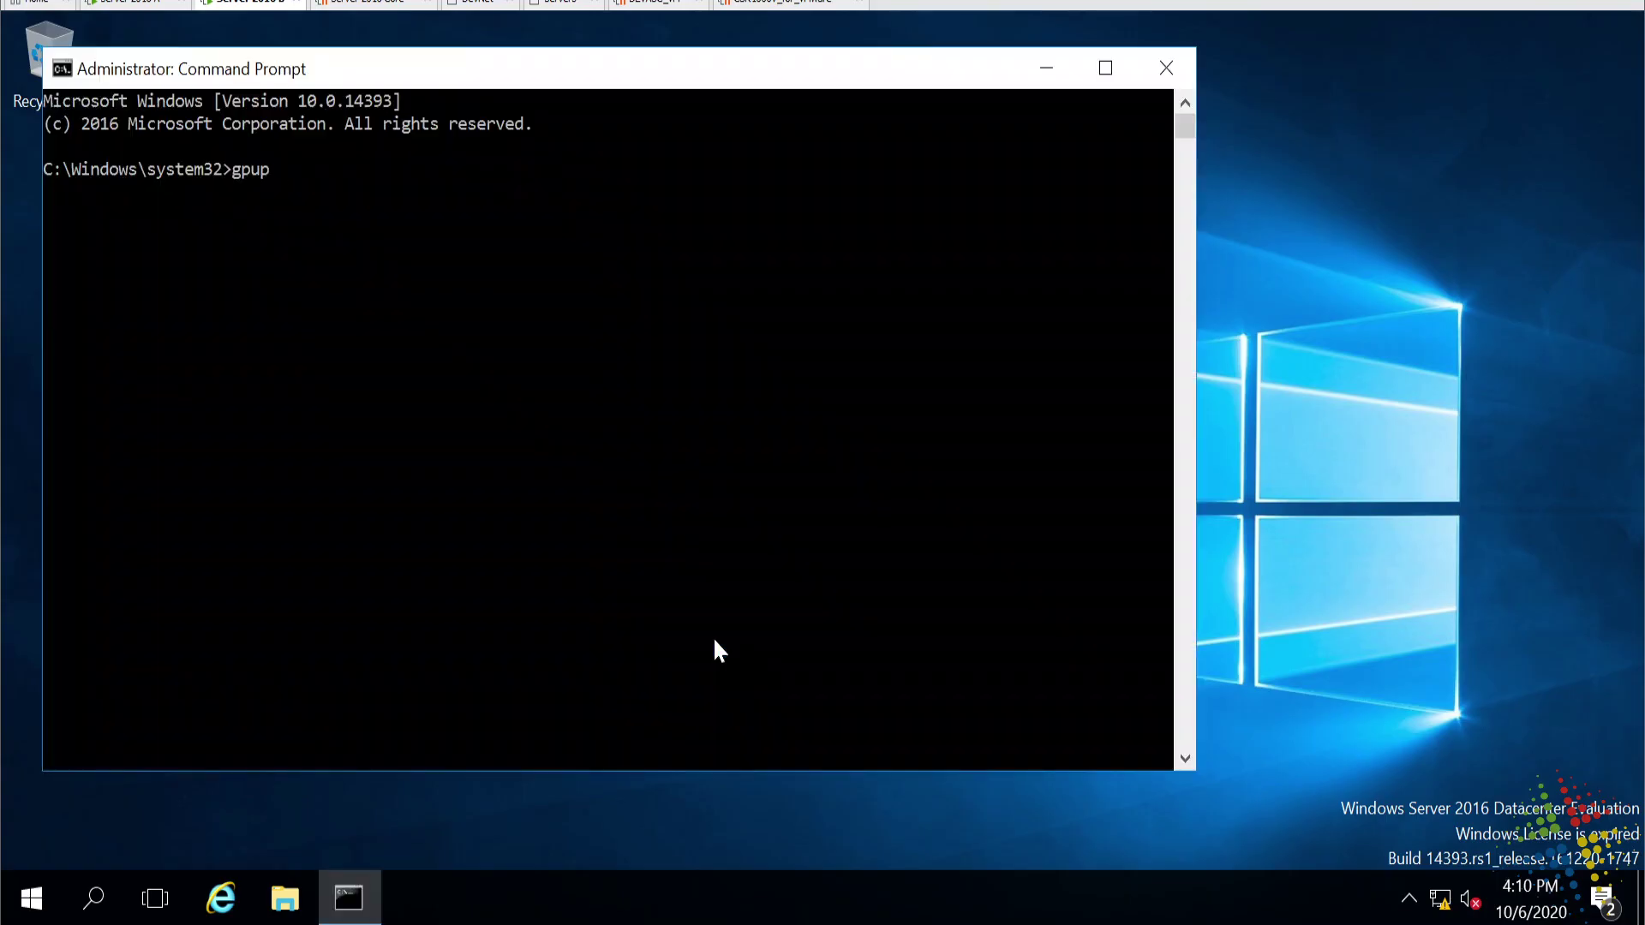
pyautogui.write('date /force')
pyautogui.press('Return')
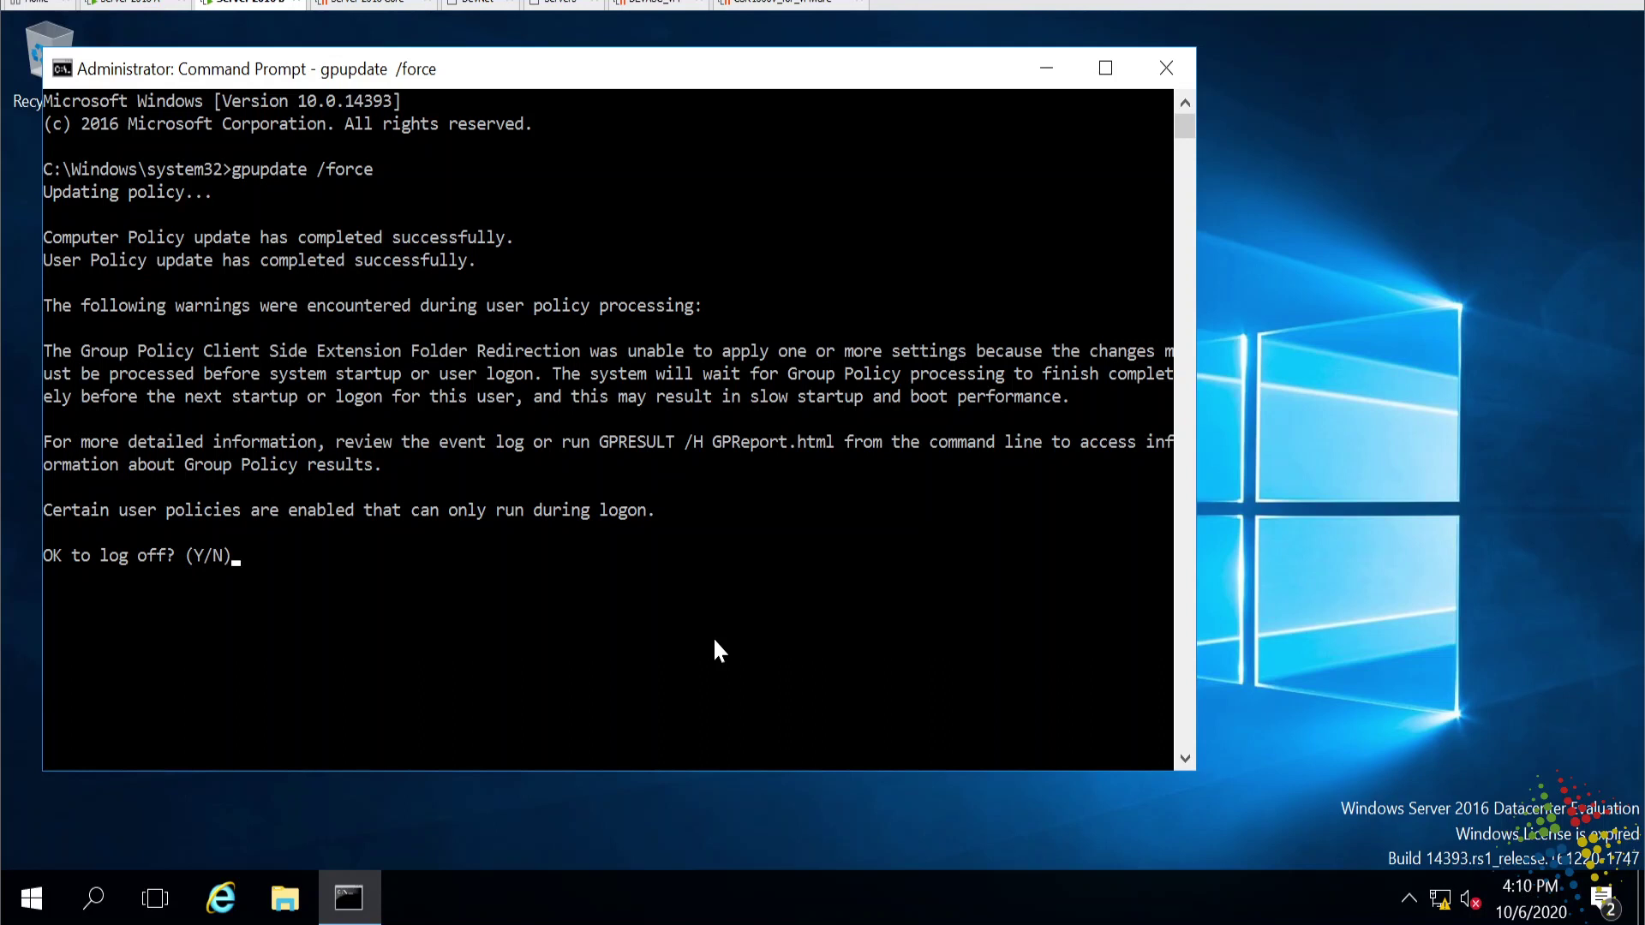
pyautogui.write('n')
pyautogui.press('Return')
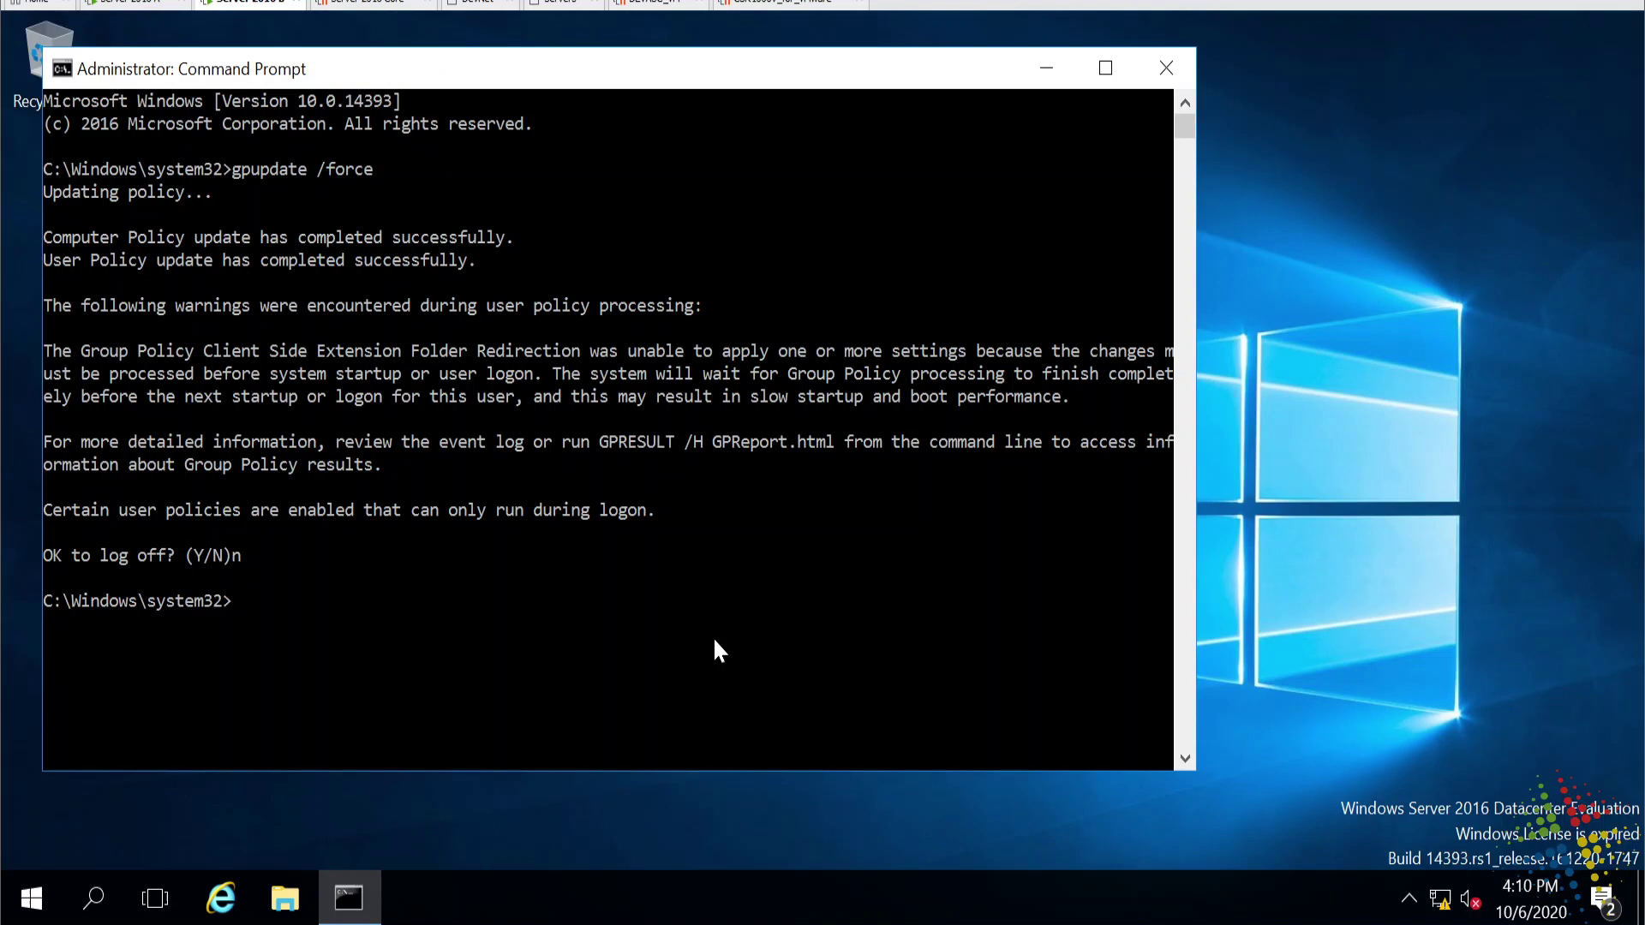
pyautogui.write('compmgmt.msc')
pyautogui.press('Return')
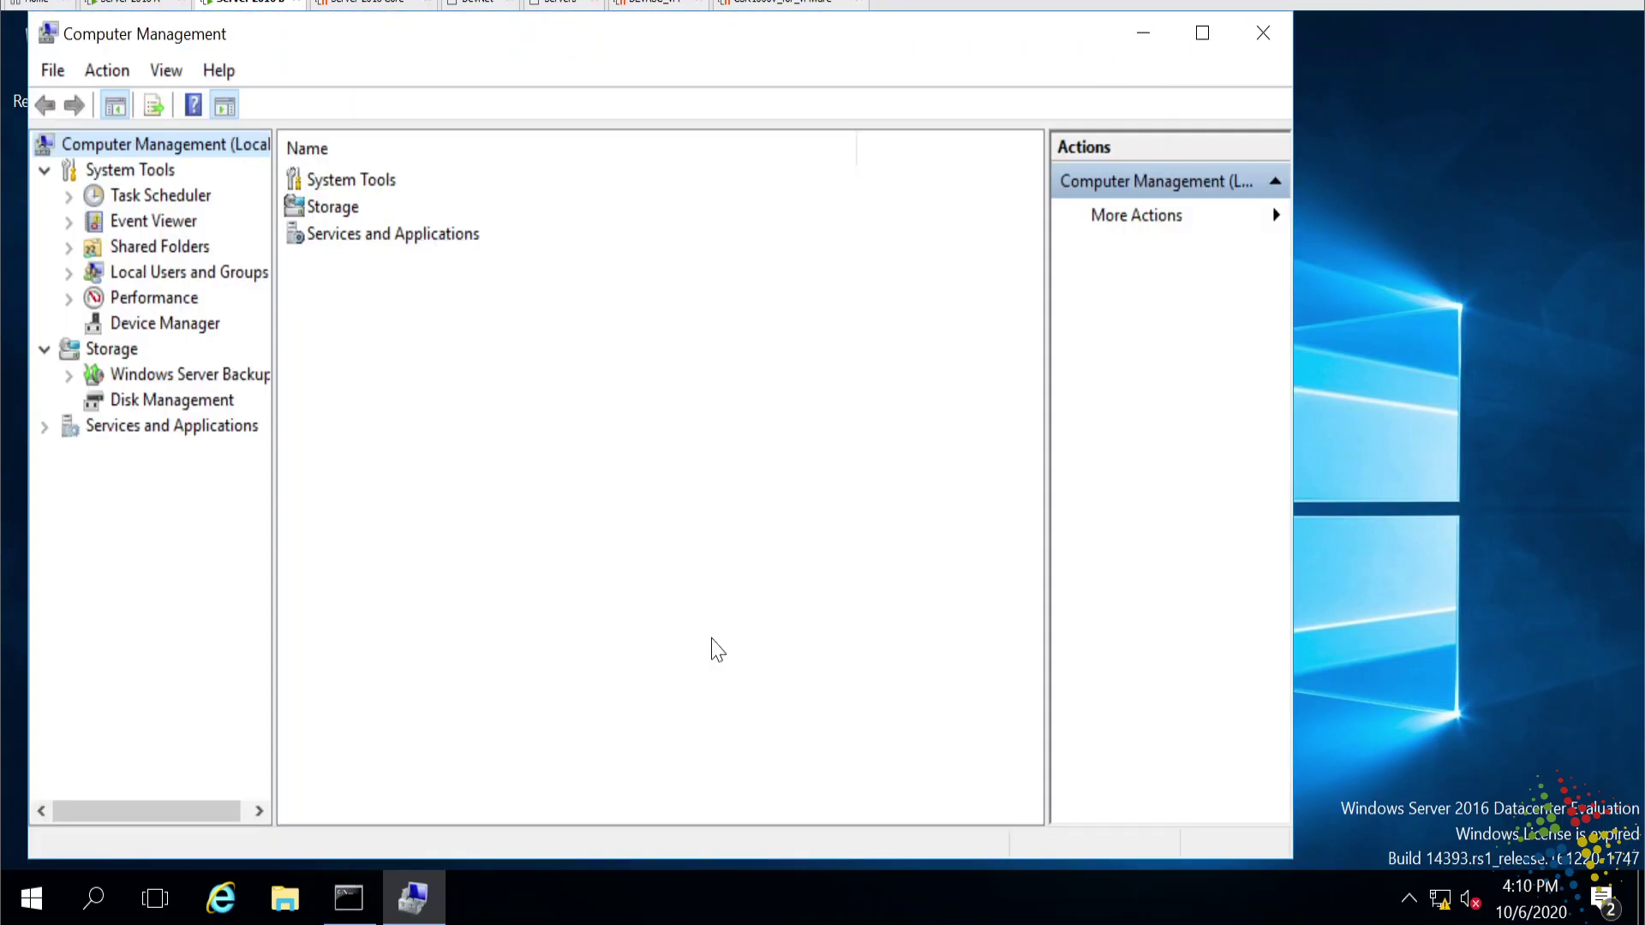
# Step: List Local Users, widen the Description column, and inspect the Joe and Sally accounts
pyautogui.click(70, 272)
pyautogui.click(147, 297)
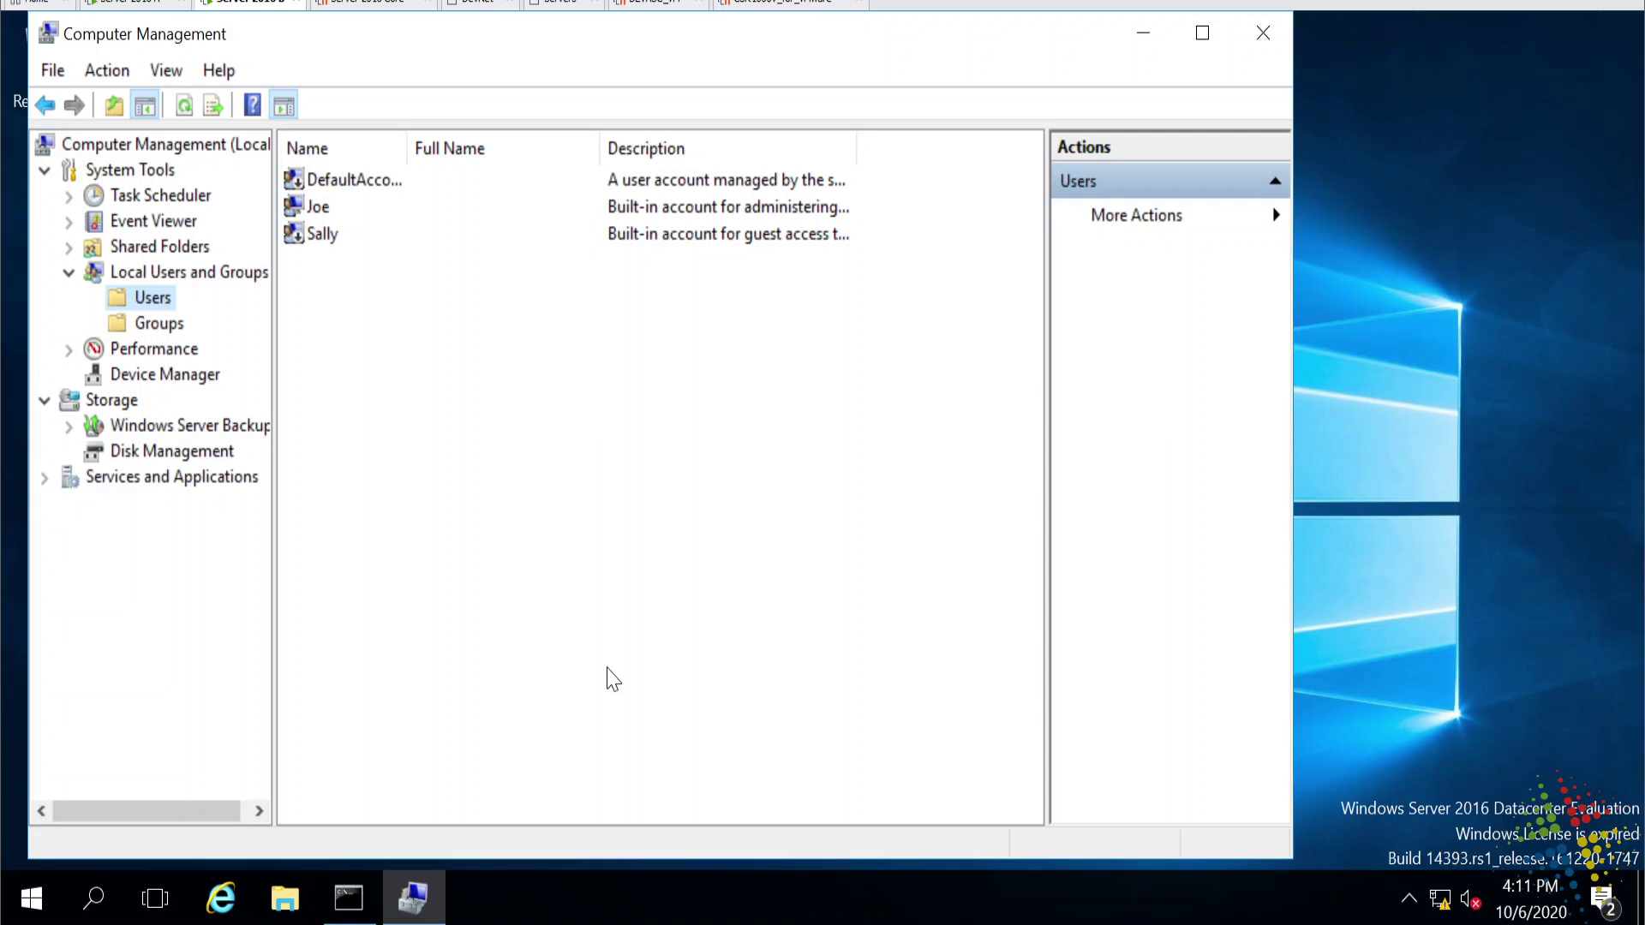
pyautogui.click(452, 209)
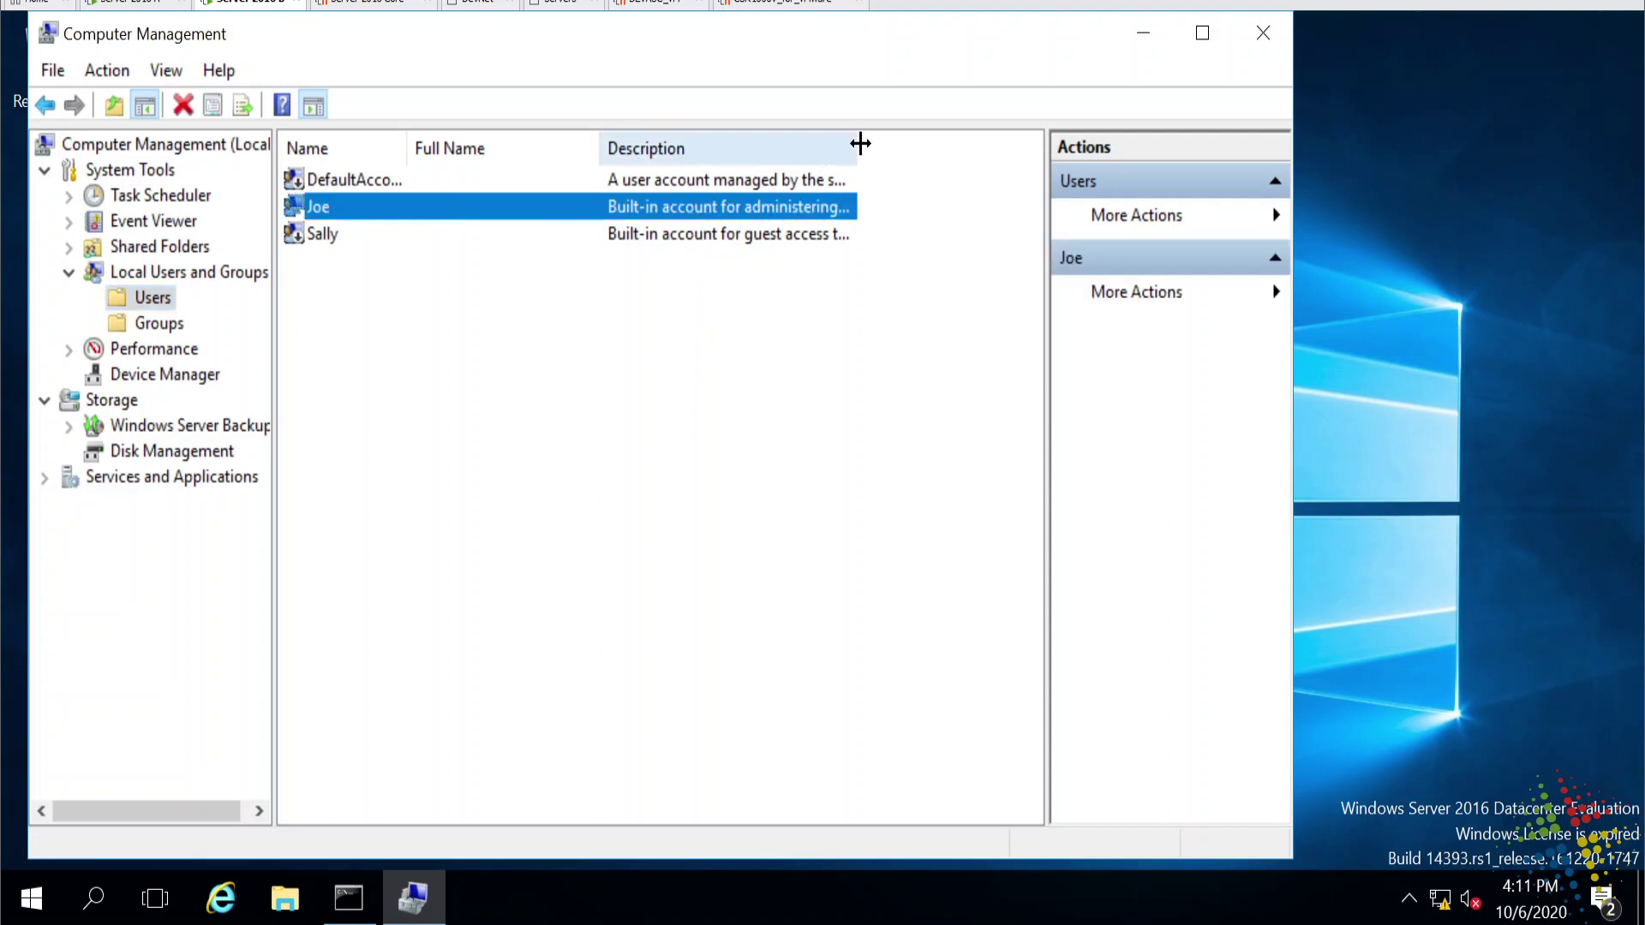
pyautogui.moveTo(860, 143); pyautogui.dragTo(1007, 152)
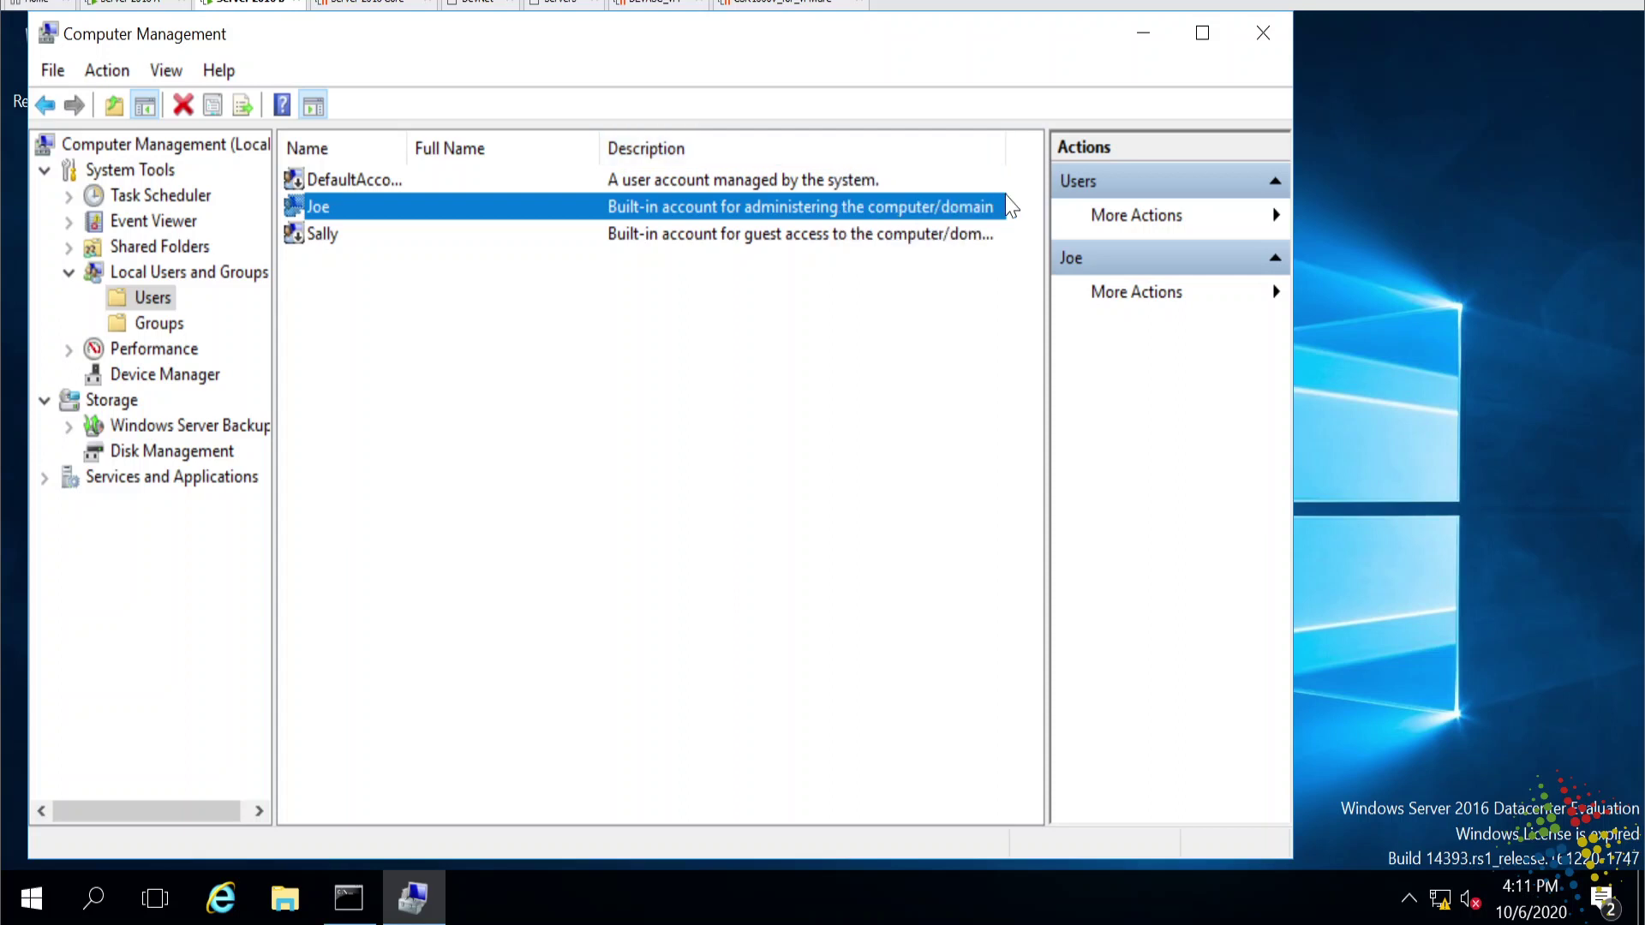
pyautogui.click(613, 243)
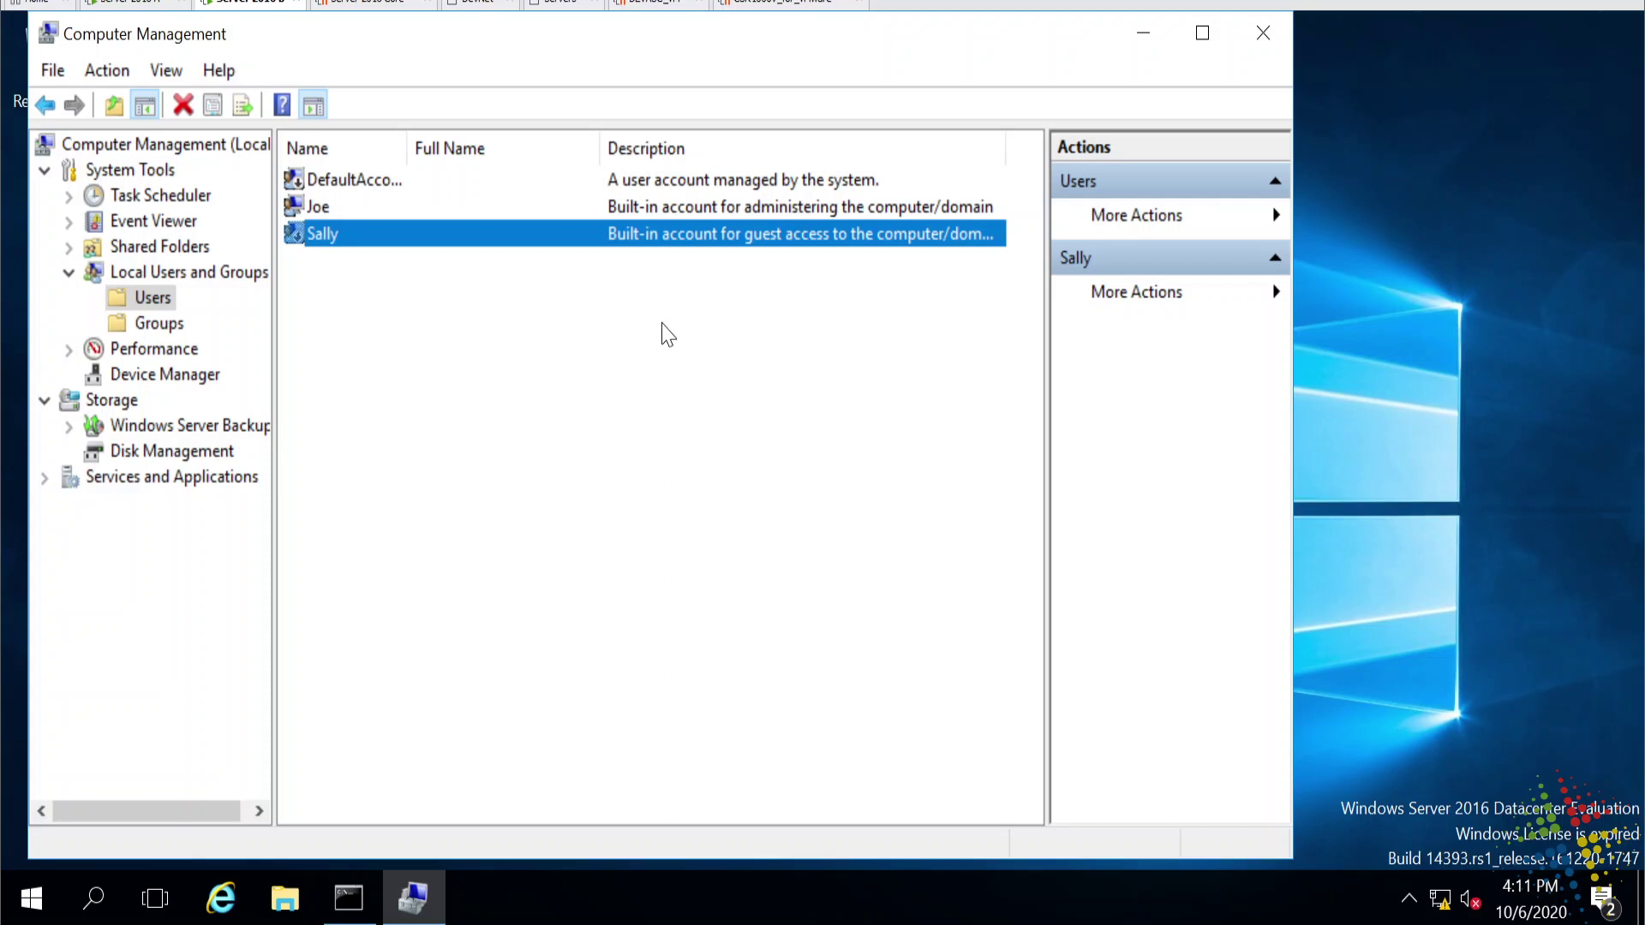
pyautogui.click(550, 212)
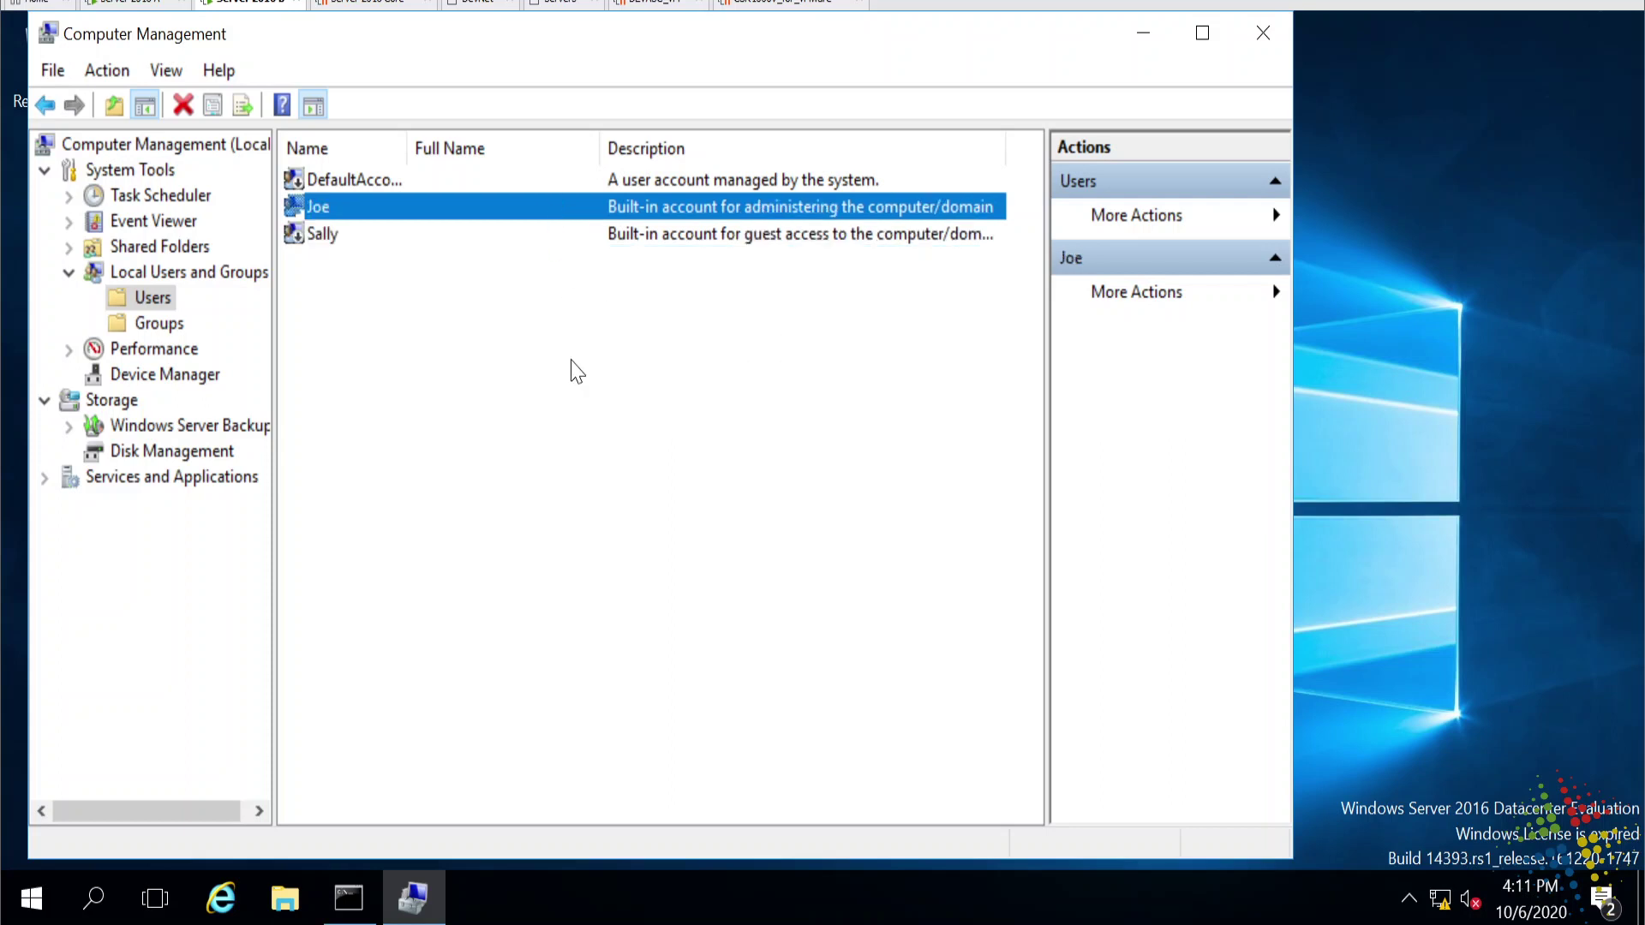